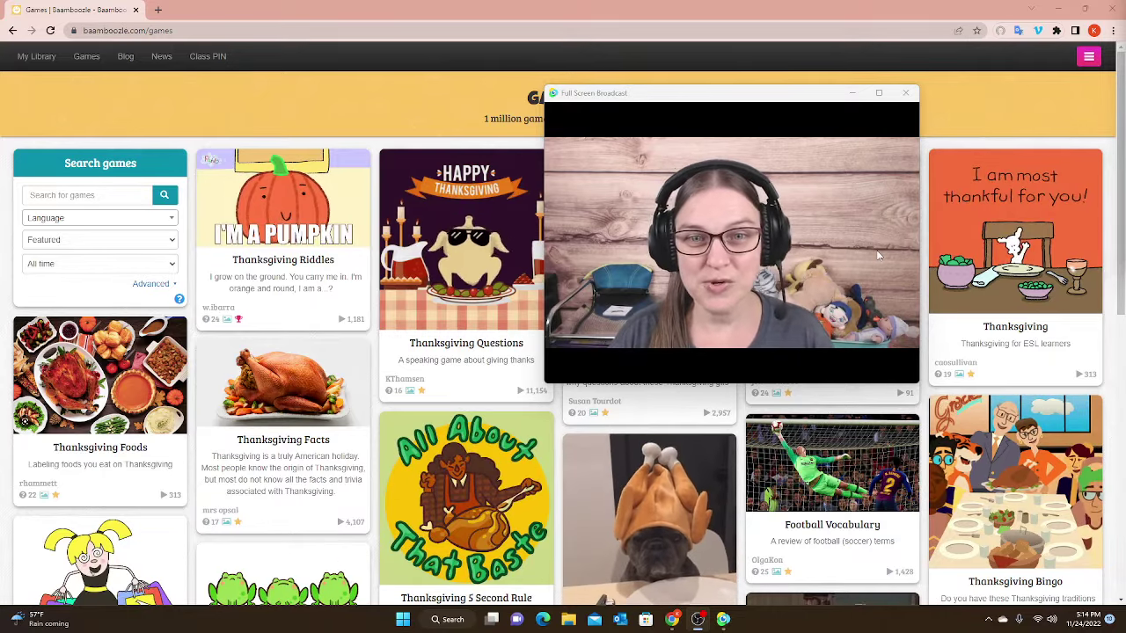
# Preview the Thanksgiving Questions game in a new tab, then return to the Games listing.
pyautogui.click(907, 93)
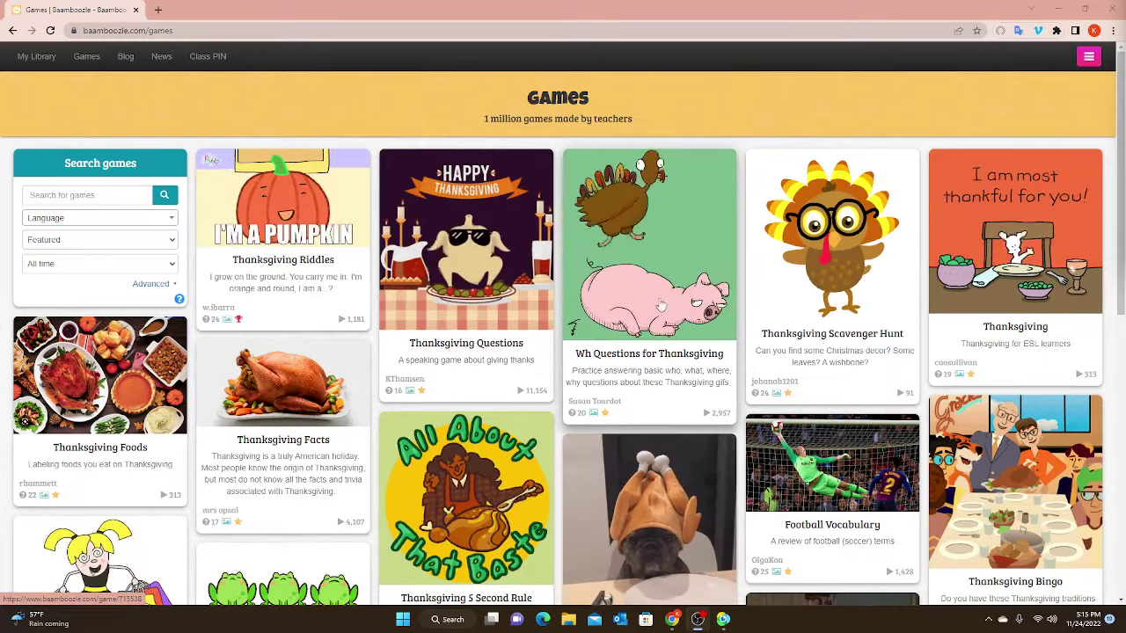
pyautogui.click(475, 274)
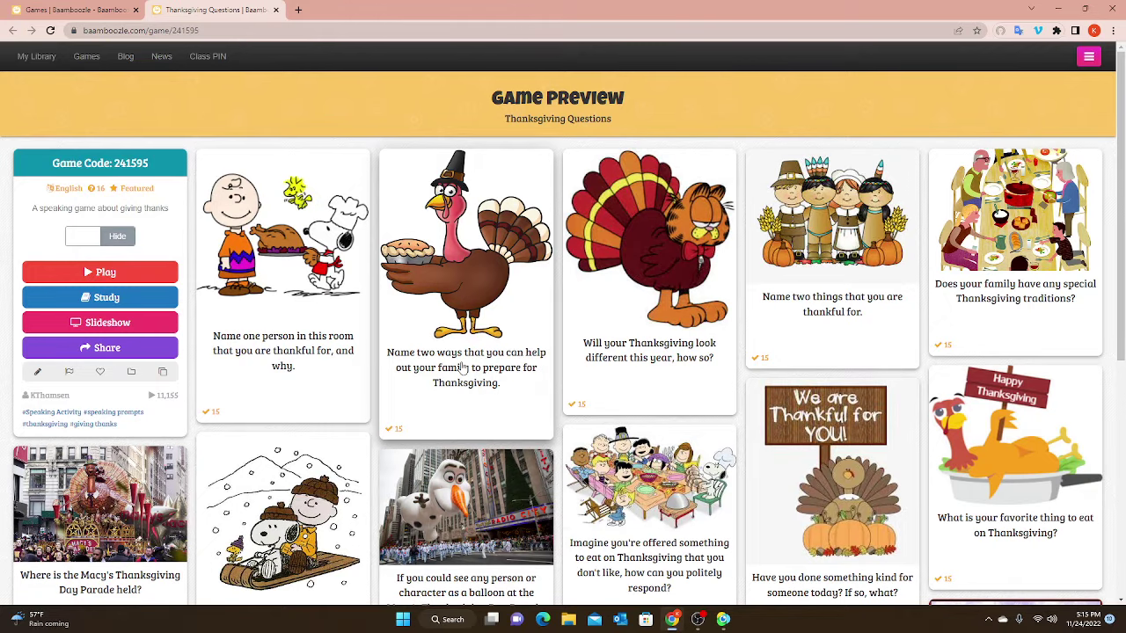
pyautogui.click(86, 56)
pyautogui.click(90, 80)
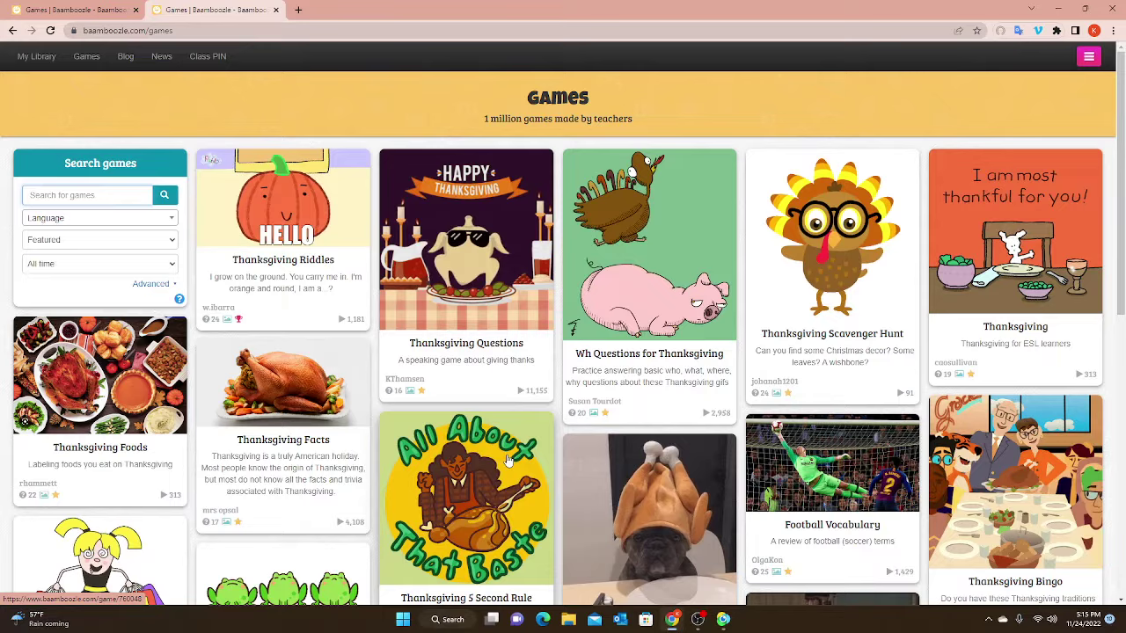
# Search the game library for 'nouns', listing 4,031 matching games.
pyautogui.click(128, 195)
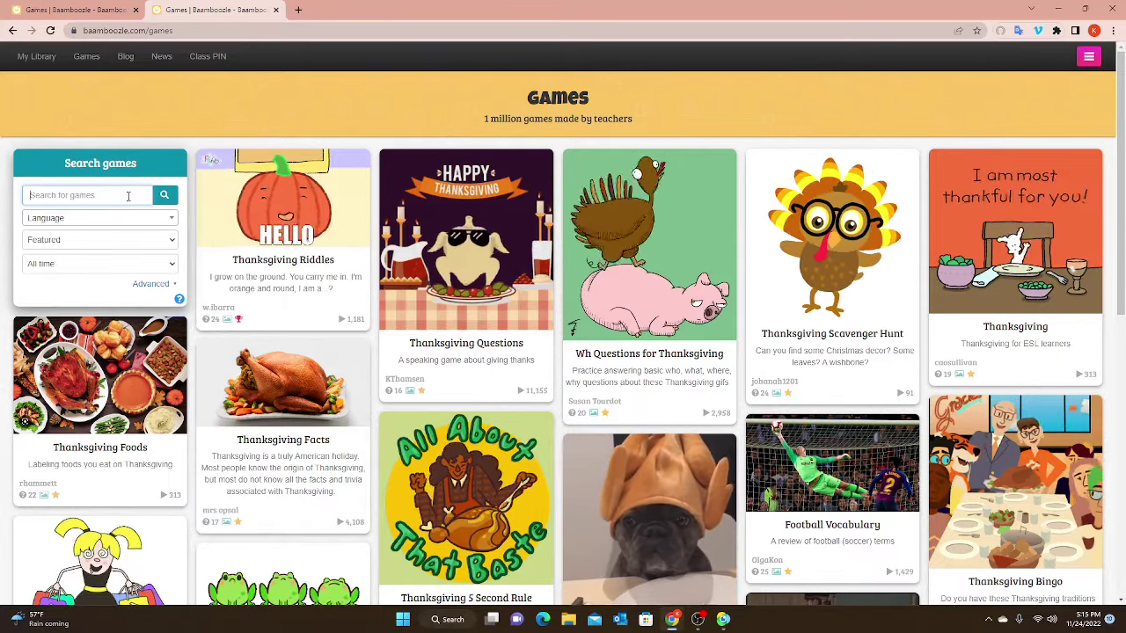
pyautogui.write('noun')
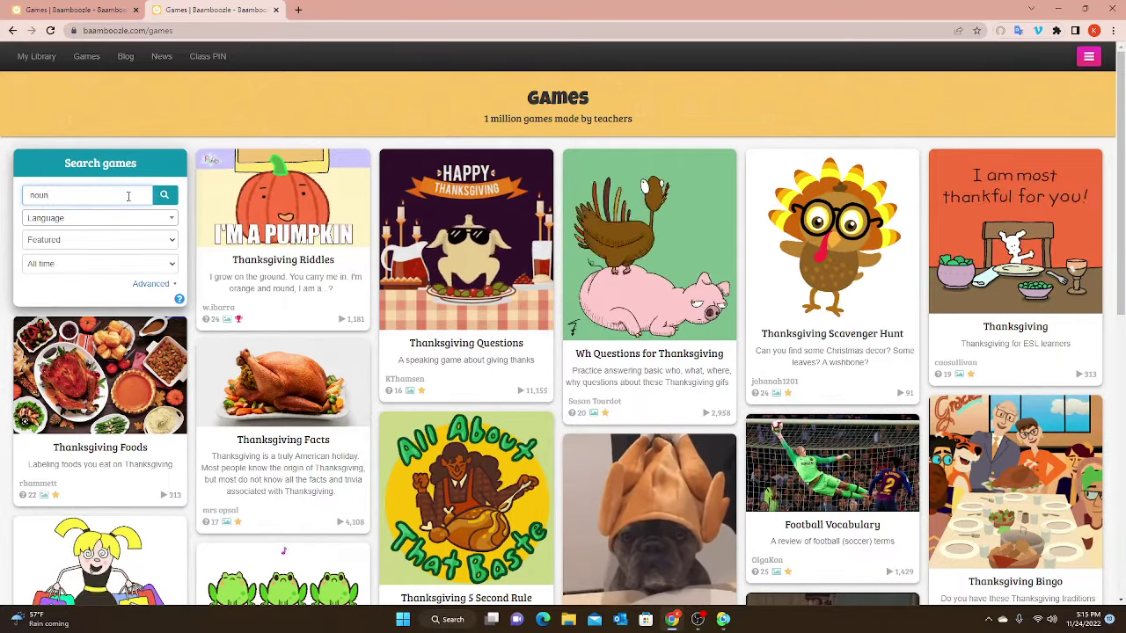
pyautogui.write('s')
pyautogui.press('Return')
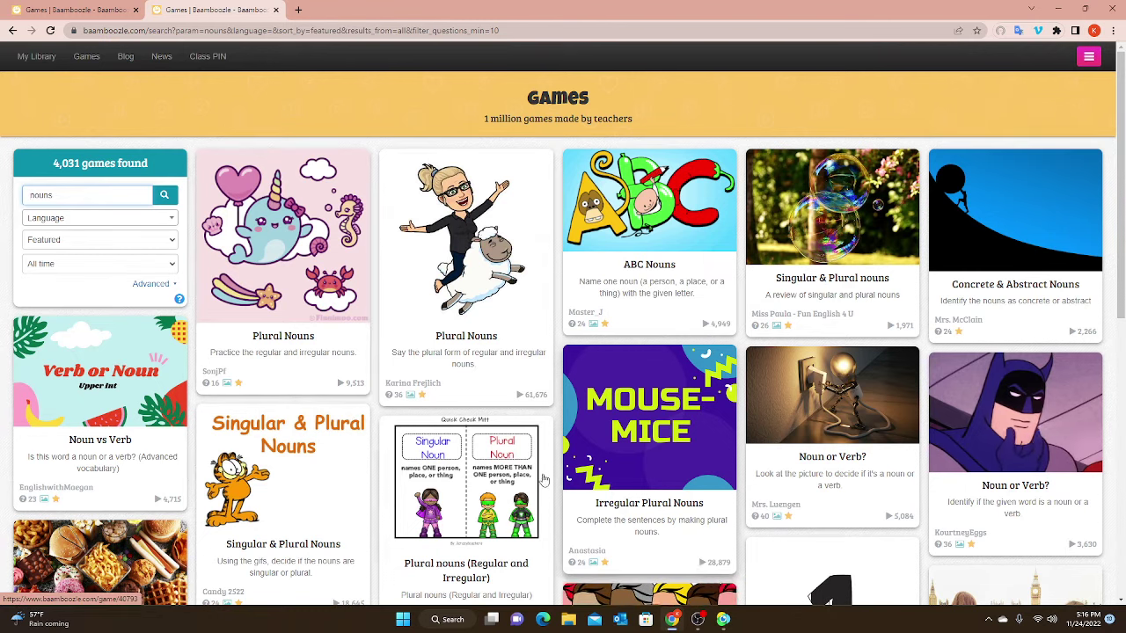
pyautogui.moveTo(77, 74)
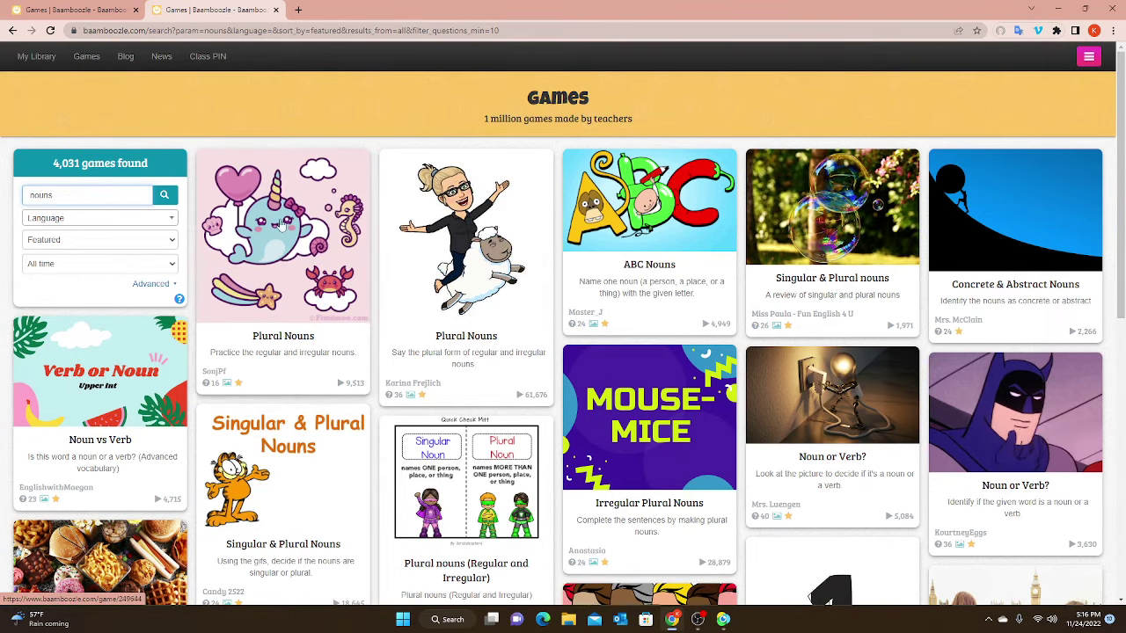
# Open the Plural Nouns preview and reveal the plurals of child, person, man, woman and moose.
pyautogui.click(437, 262)
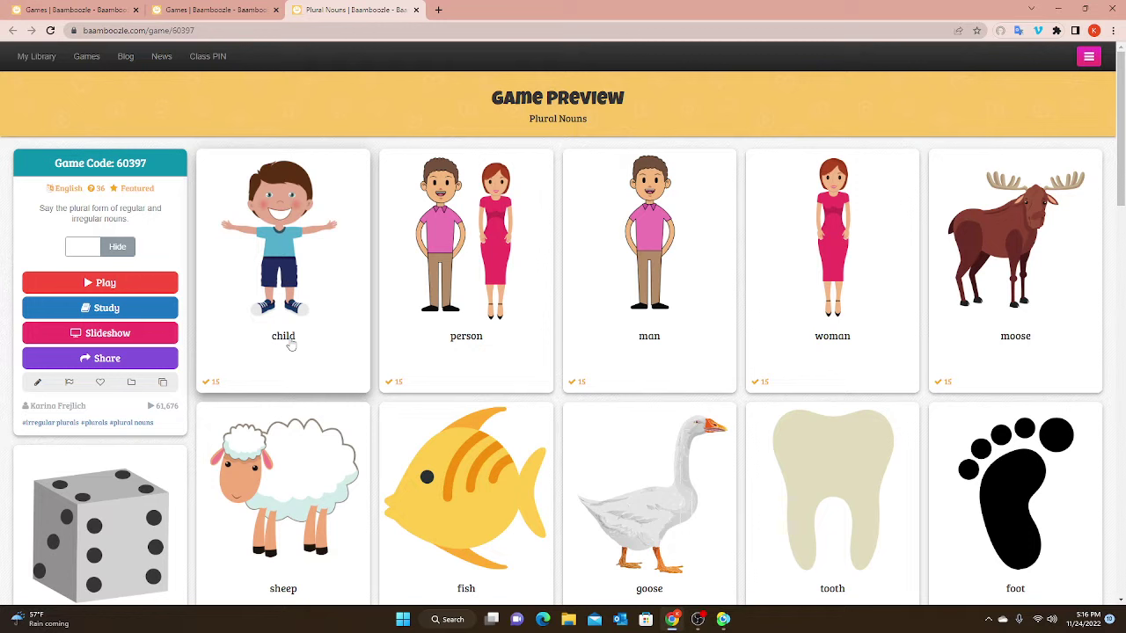
pyautogui.click(282, 280)
pyautogui.click(494, 262)
pyautogui.click(652, 257)
pyautogui.click(855, 261)
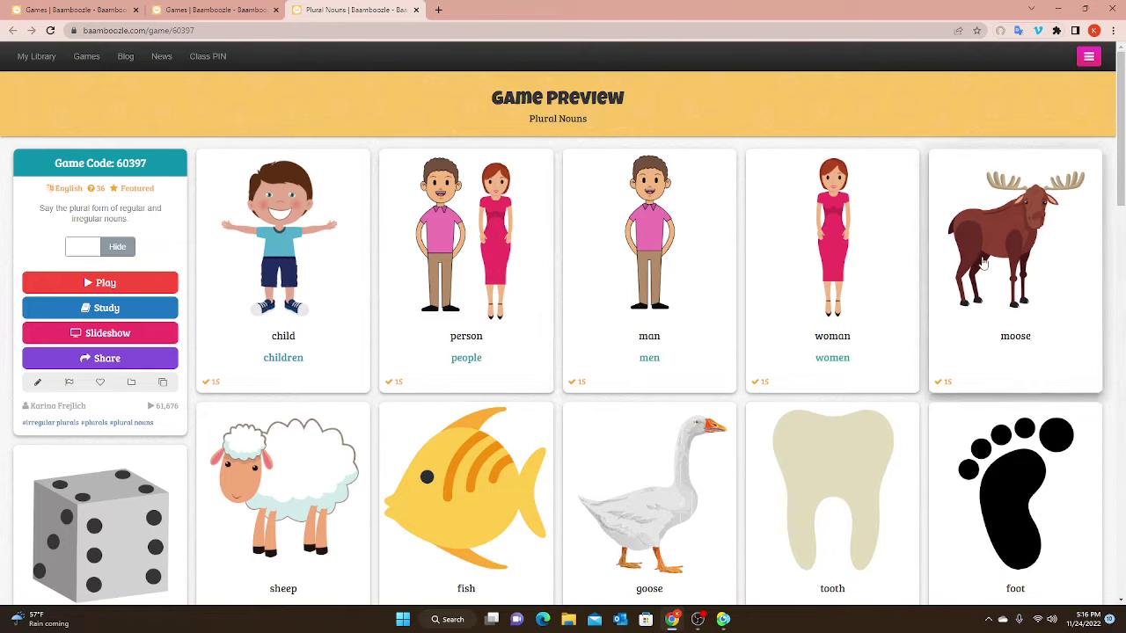
pyautogui.click(982, 262)
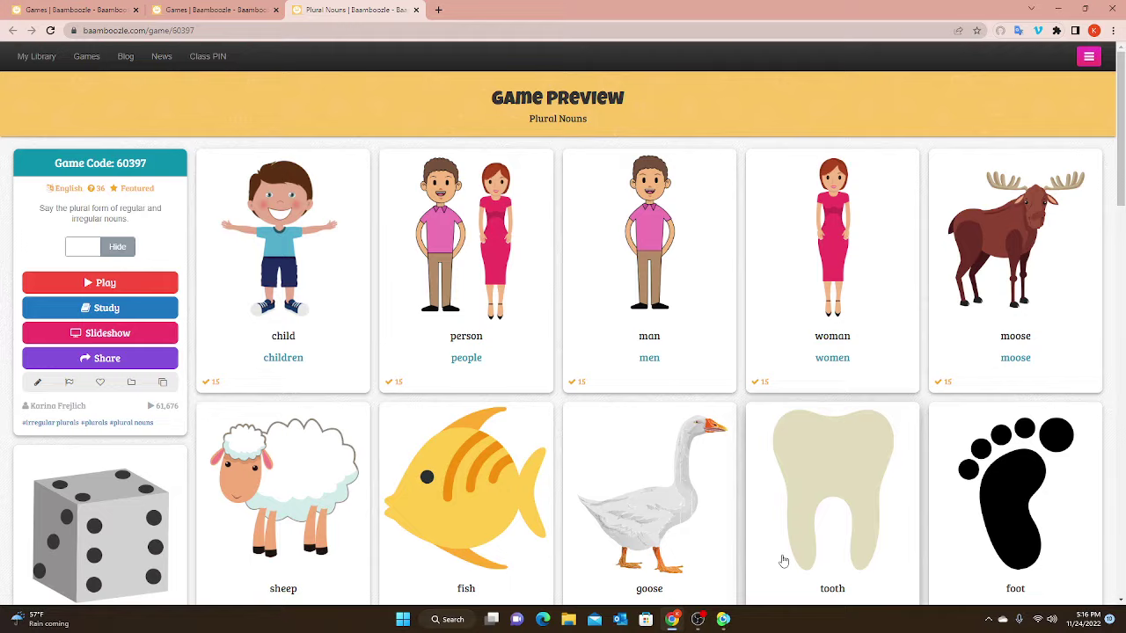
pyautogui.scroll(-5, 779, 528)
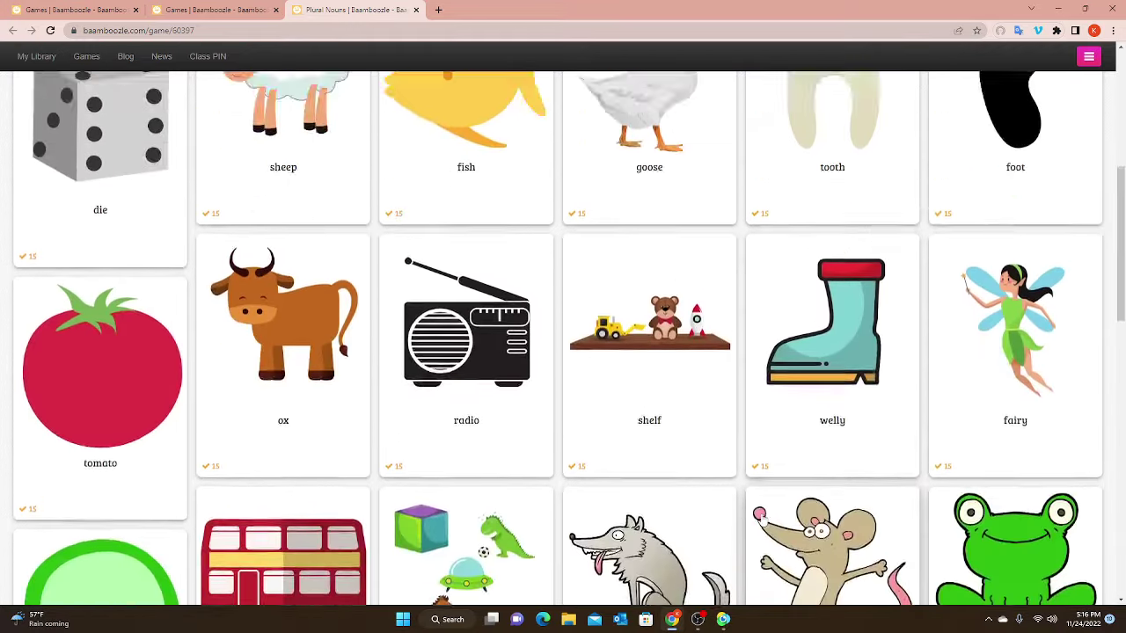
pyautogui.scroll(5, 758, 518)
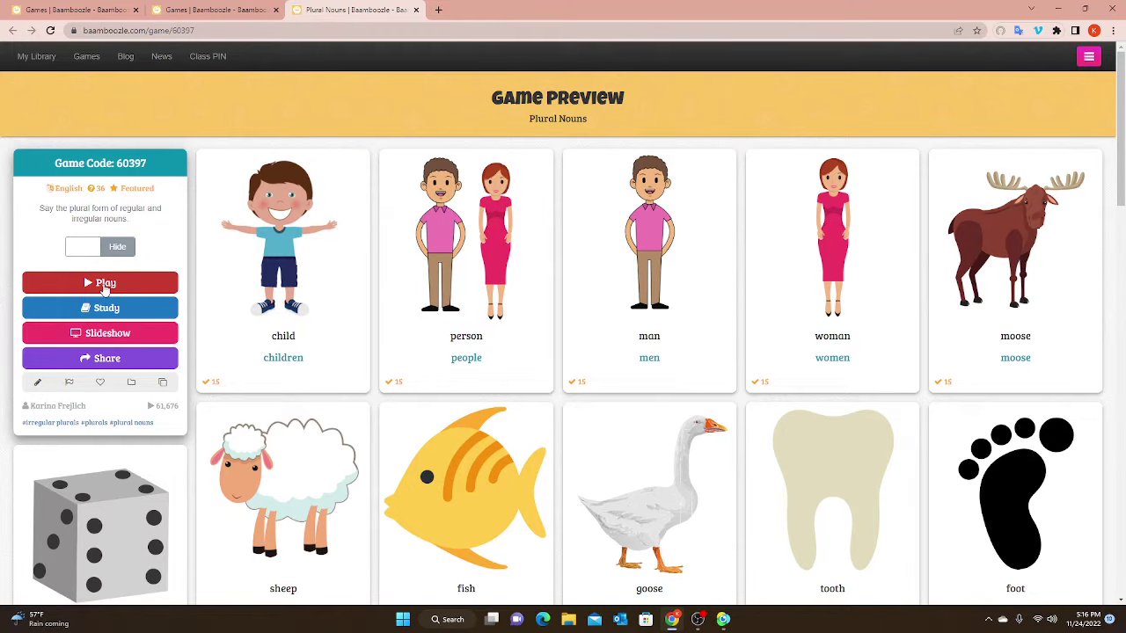
# Start Plural Nouns and browse the modes: Baamboozle, World Pup Soccer, Double Vision, Memory, Bingo.
pyautogui.click(103, 284)
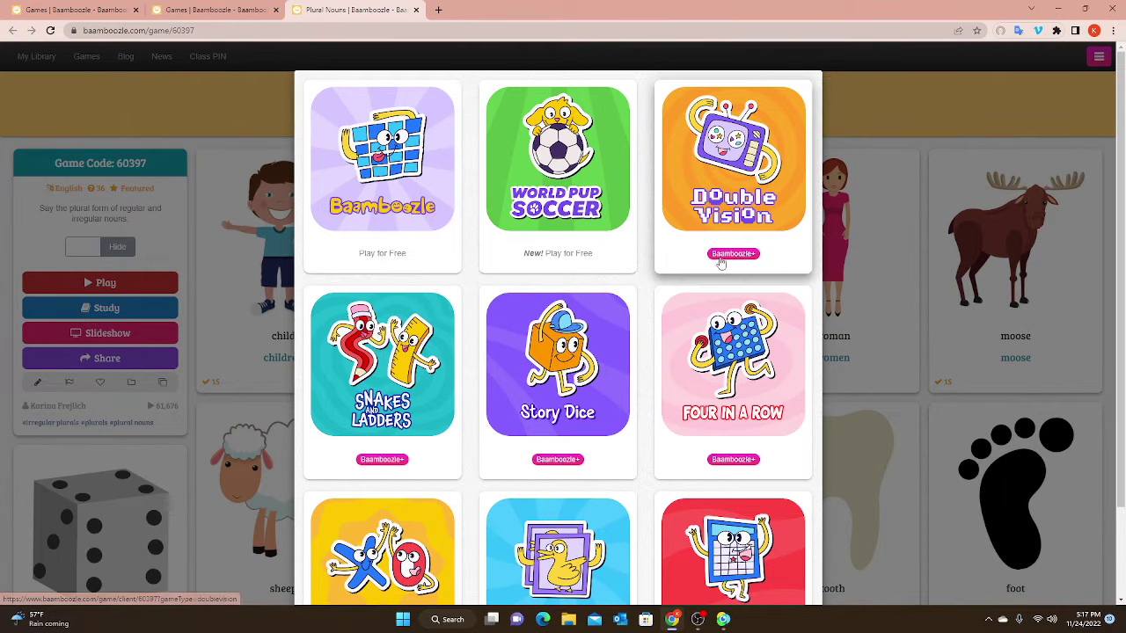
pyautogui.scroll(-2, 601, 498)
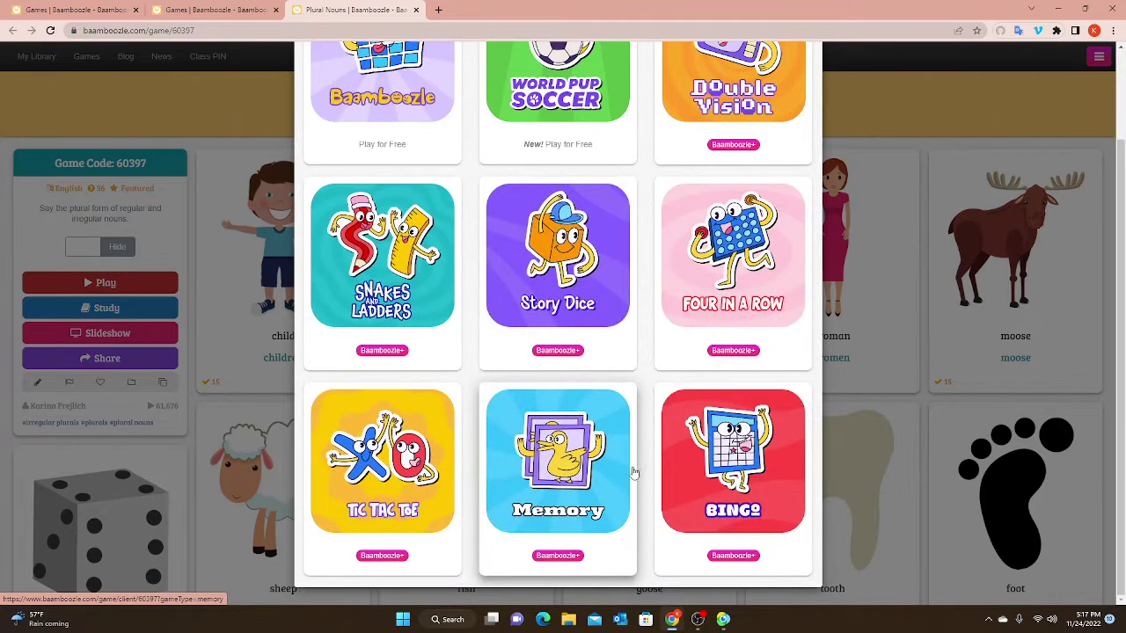
pyautogui.scroll(2, 632, 475)
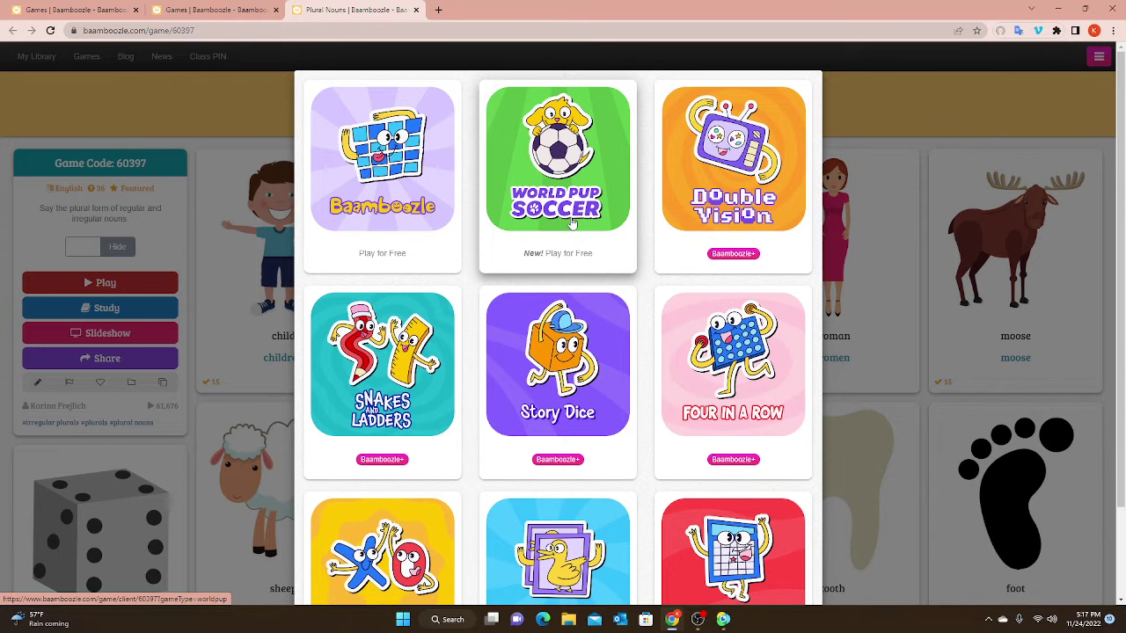
# Choose the classic Baamboozle mode with 2 teams and an 8-square grid.
pyautogui.click(393, 182)
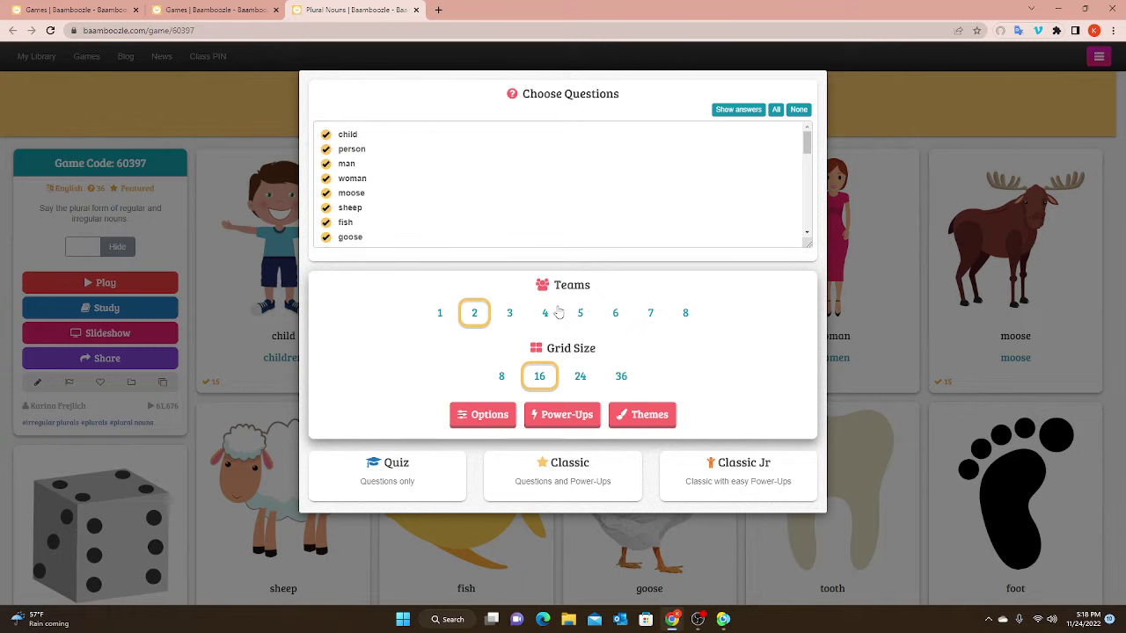
pyautogui.click(501, 381)
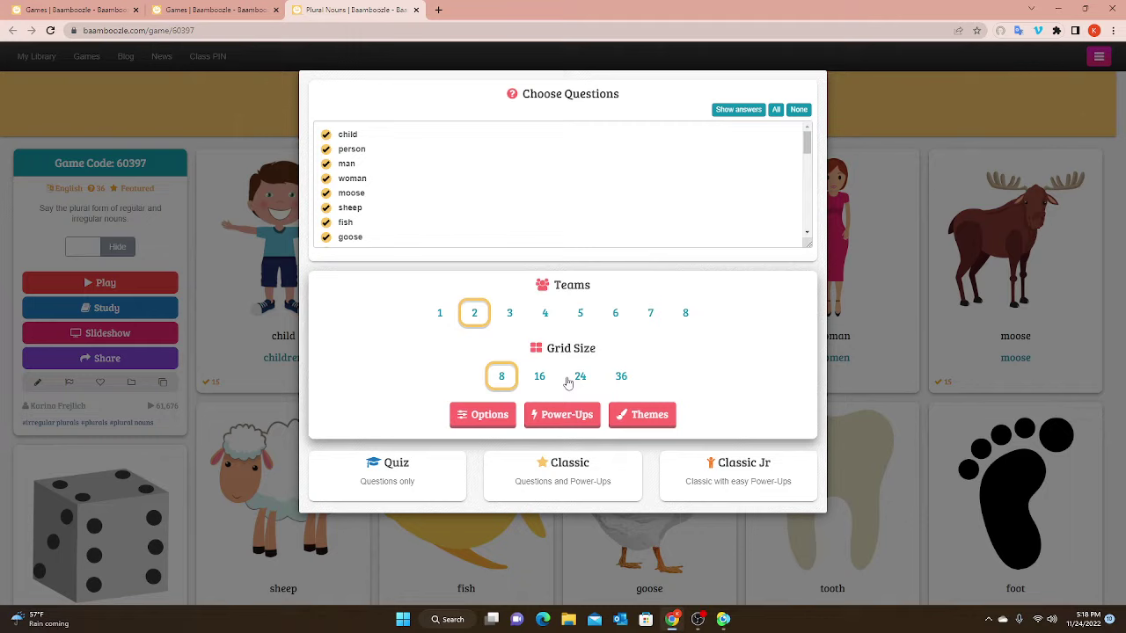
# Review the game's Options settings.
pyautogui.click(470, 414)
pyautogui.scroll(-2, 548, 446)
pyautogui.scroll(-3, 563, 449)
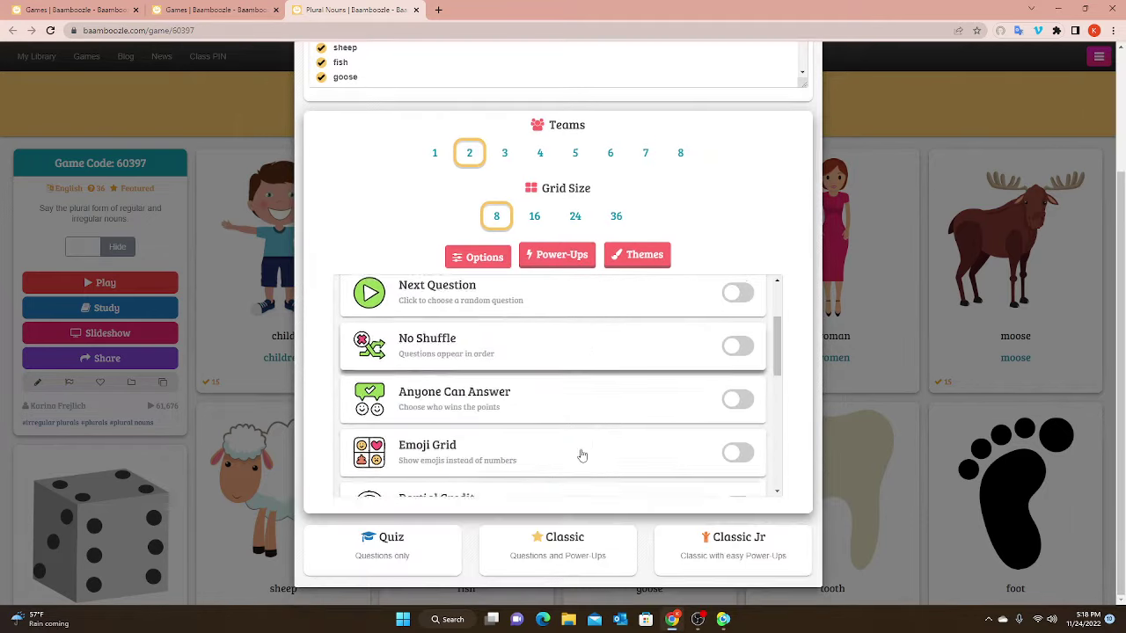
pyautogui.scroll(-4, 588, 450)
pyautogui.scroll(6, 583, 352)
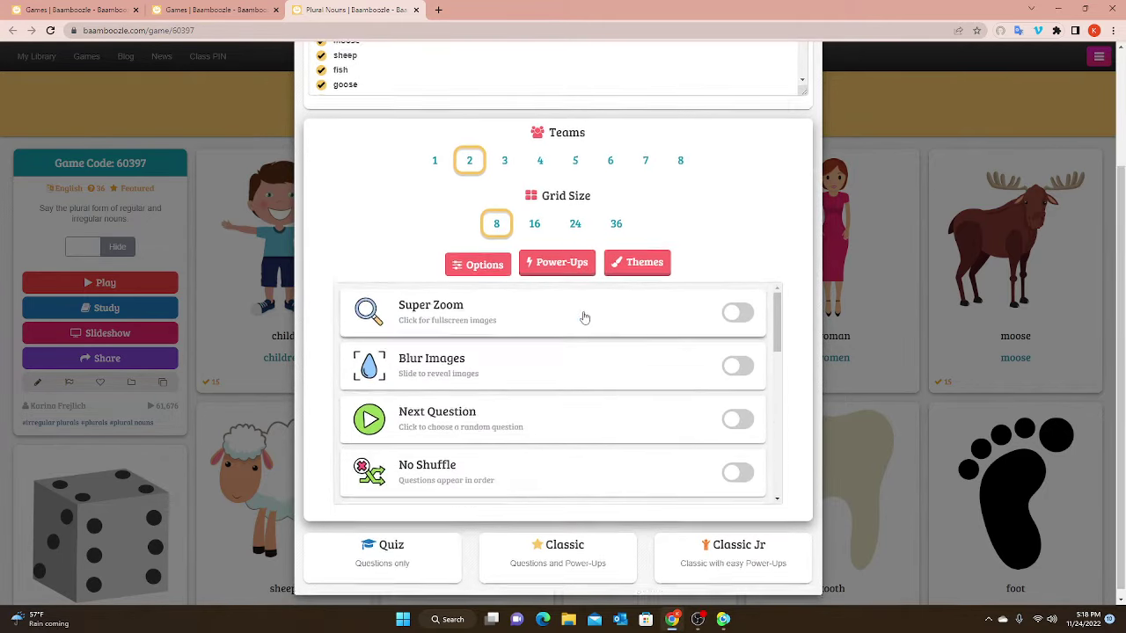
# Browse the available Power-Ups for the game.
pyautogui.click(556, 373)
pyautogui.scroll(-2, 559, 469)
pyautogui.scroll(-1, 559, 469)
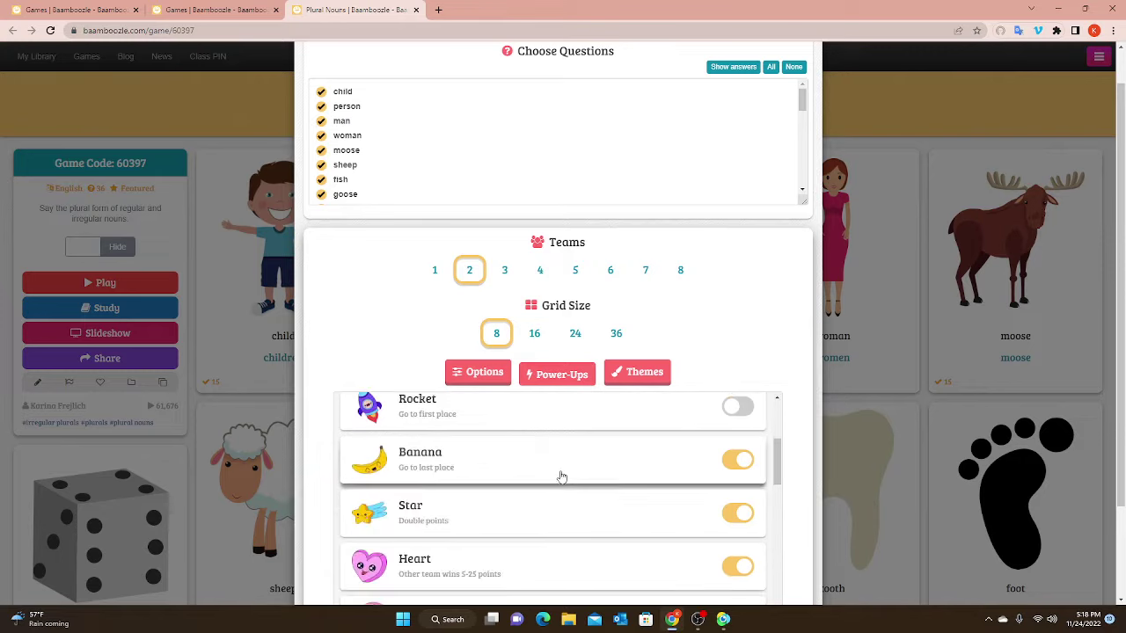
pyautogui.scroll(1, 558, 472)
pyautogui.scroll(-4, 558, 472)
pyautogui.scroll(6, 559, 470)
pyautogui.scroll(1, 642, 390)
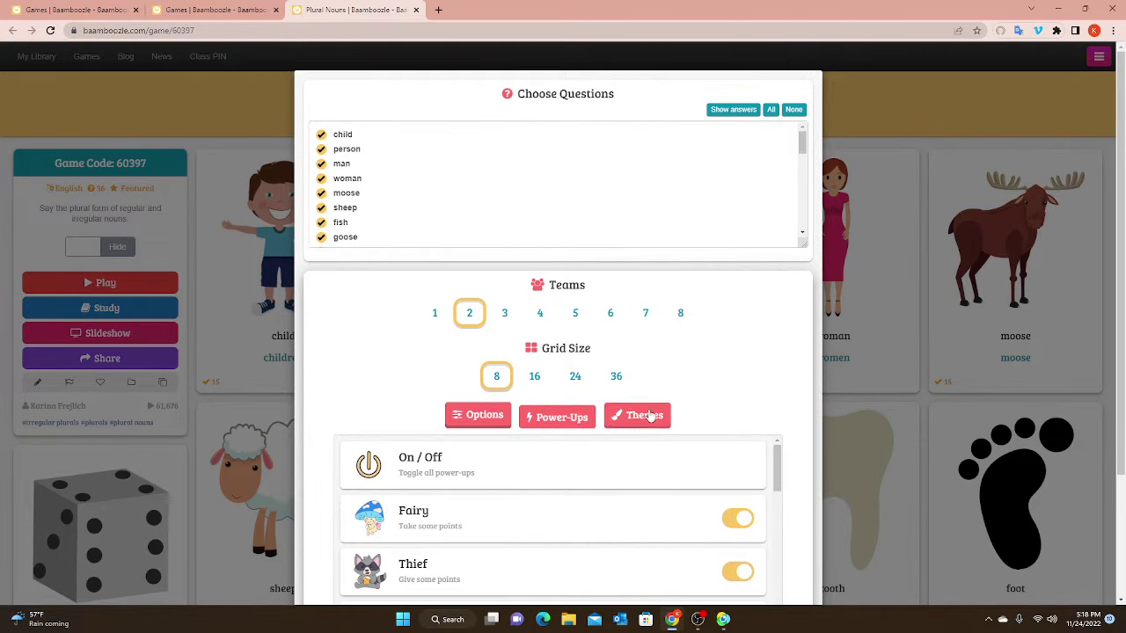
# Browse the list of board themes.
pyautogui.click(645, 416)
pyautogui.scroll(-2, 629, 449)
pyautogui.scroll(2, 615, 508)
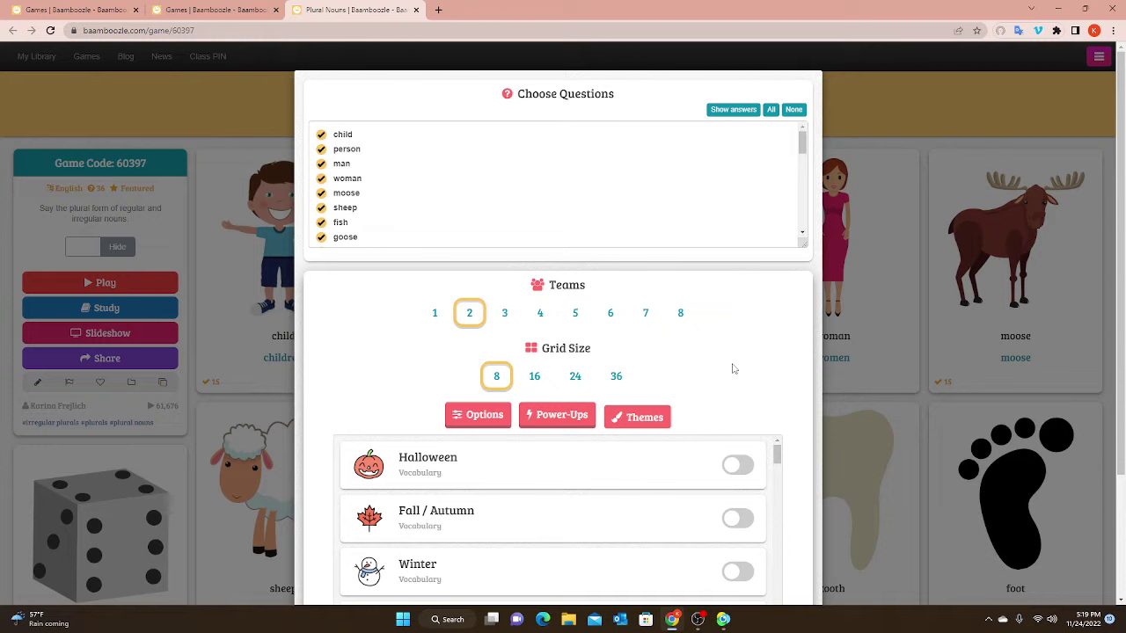
pyautogui.click(436, 315)
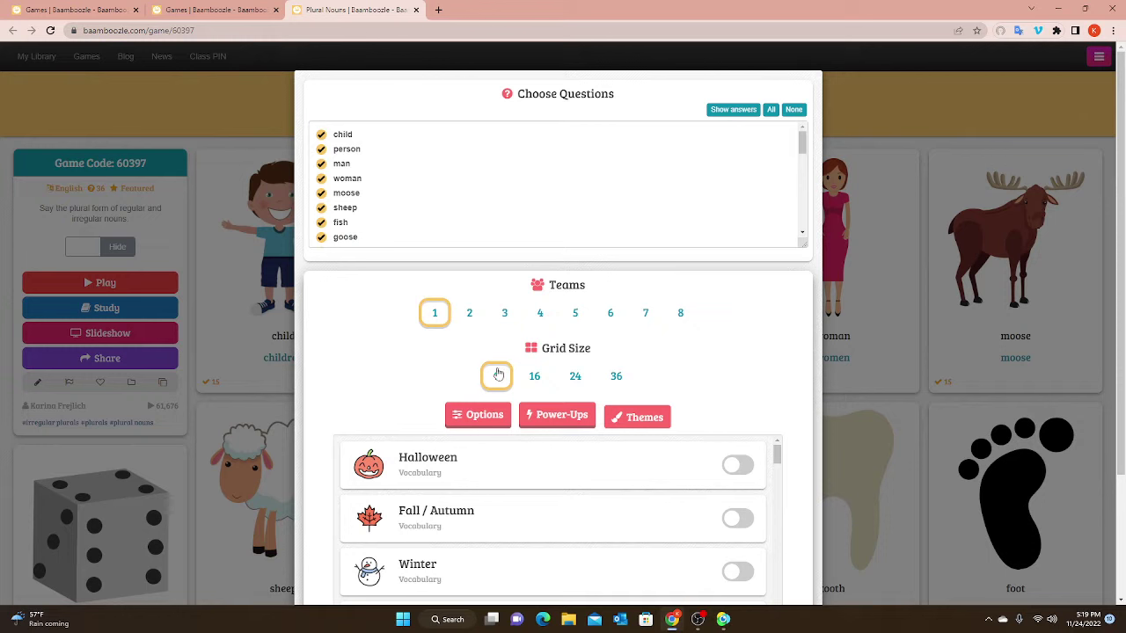
pyautogui.click(471, 316)
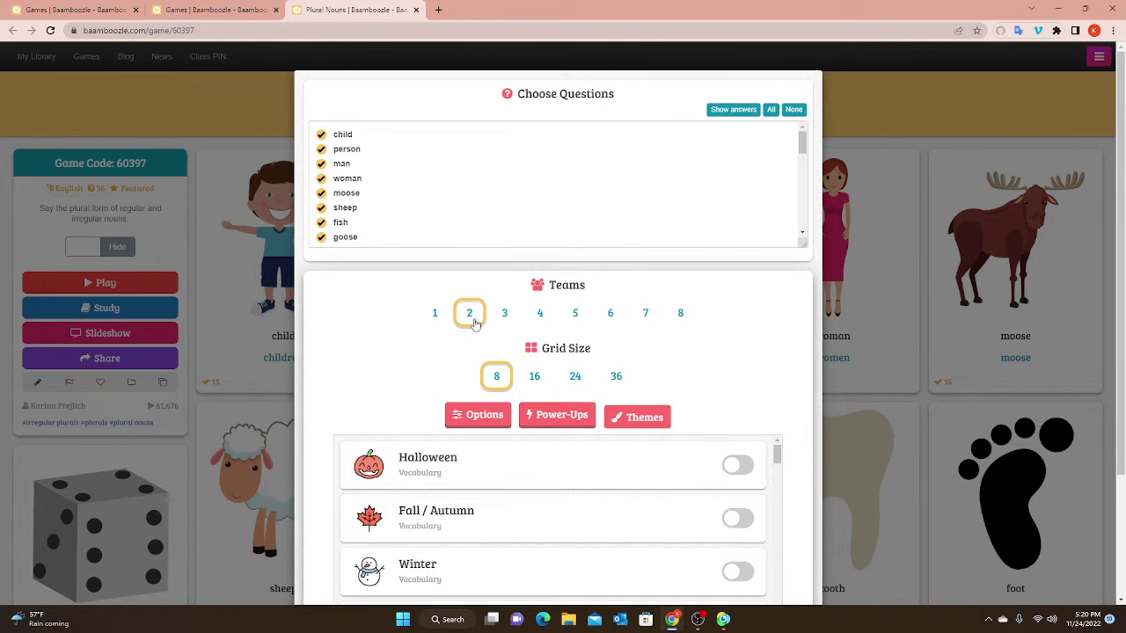
pyautogui.scroll(-1, 589, 380)
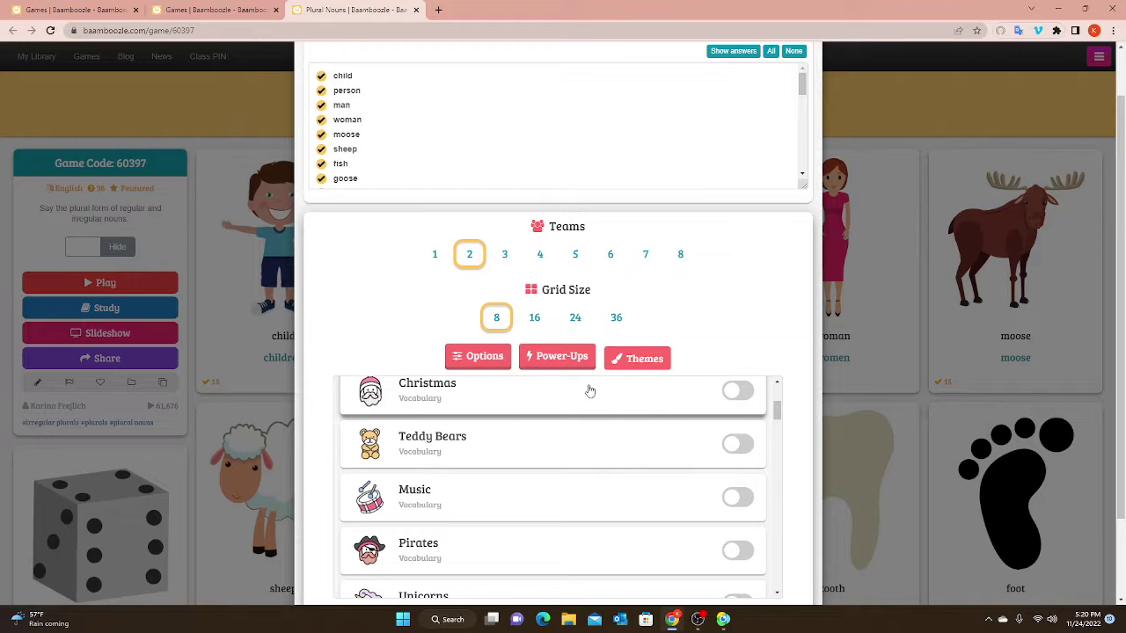
pyautogui.scroll(3, 590, 391)
pyautogui.scroll(-5, 761, 432)
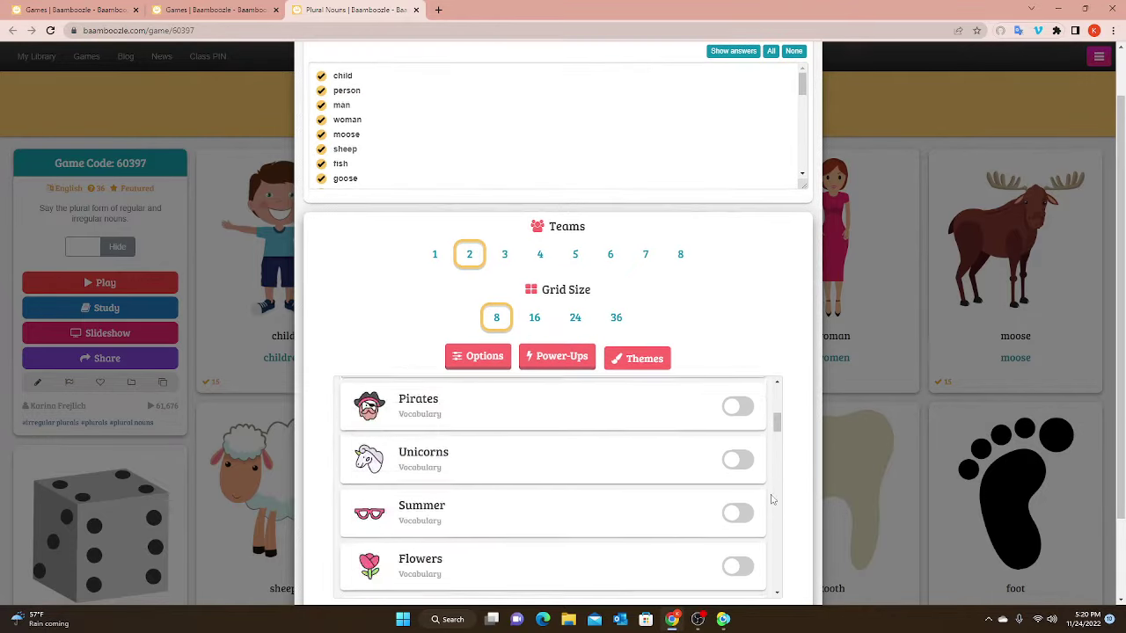
pyautogui.scroll(3, 765, 493)
pyautogui.scroll(-2, 784, 558)
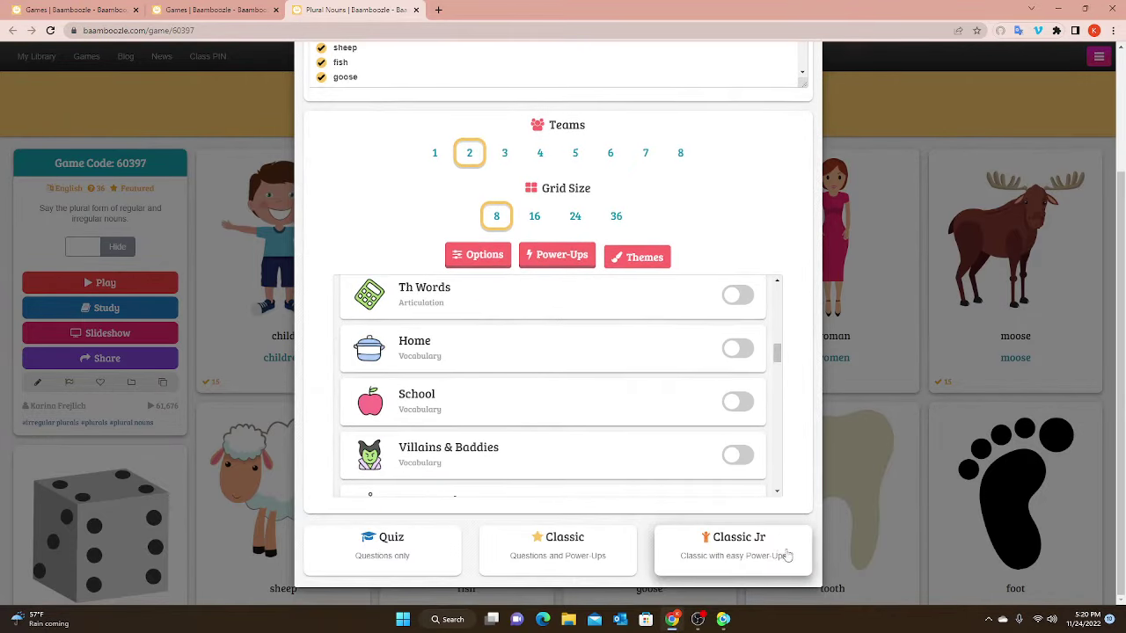
pyautogui.click(396, 554)
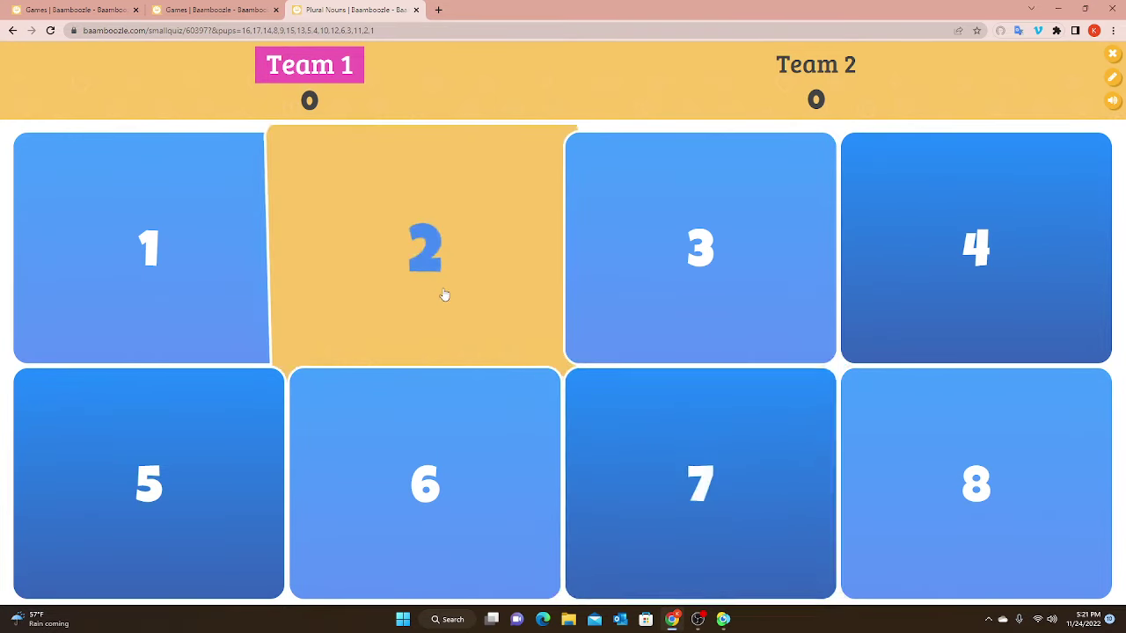
# Open tile 2, reveal 'children' as the plural of child, and award Team 1 15 points.
pyautogui.click(444, 290)
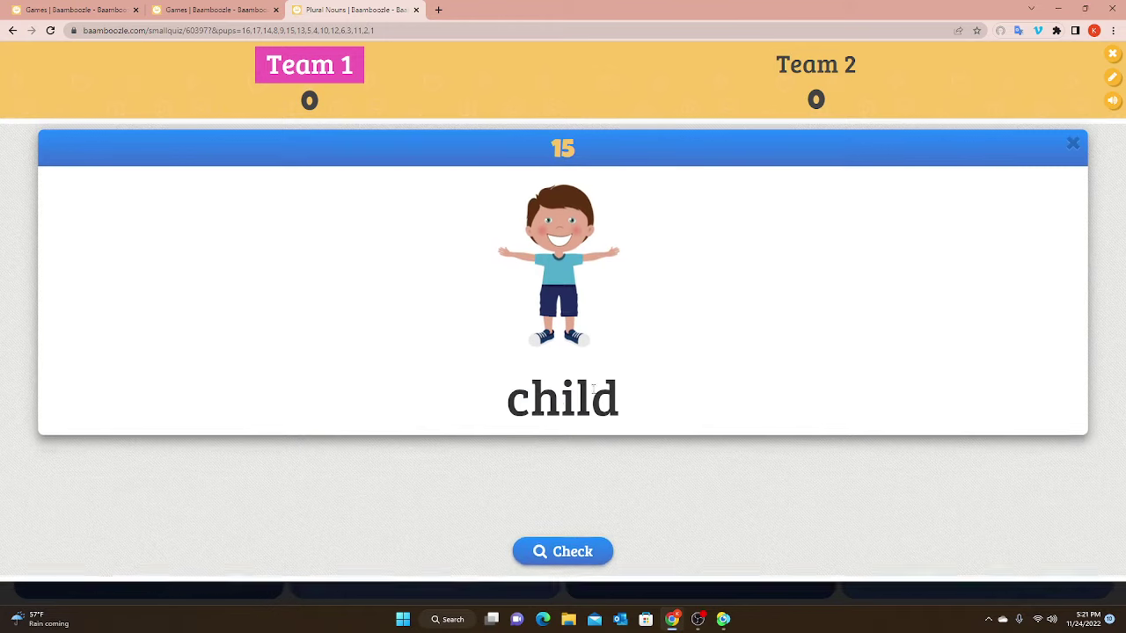
pyautogui.click(569, 554)
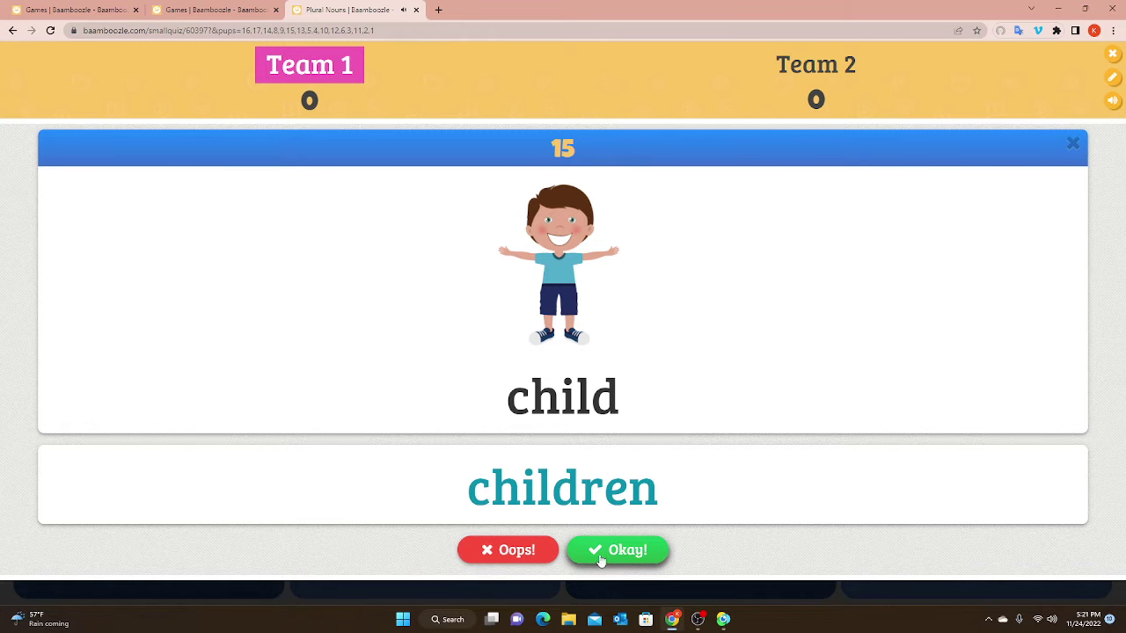
pyautogui.click(619, 562)
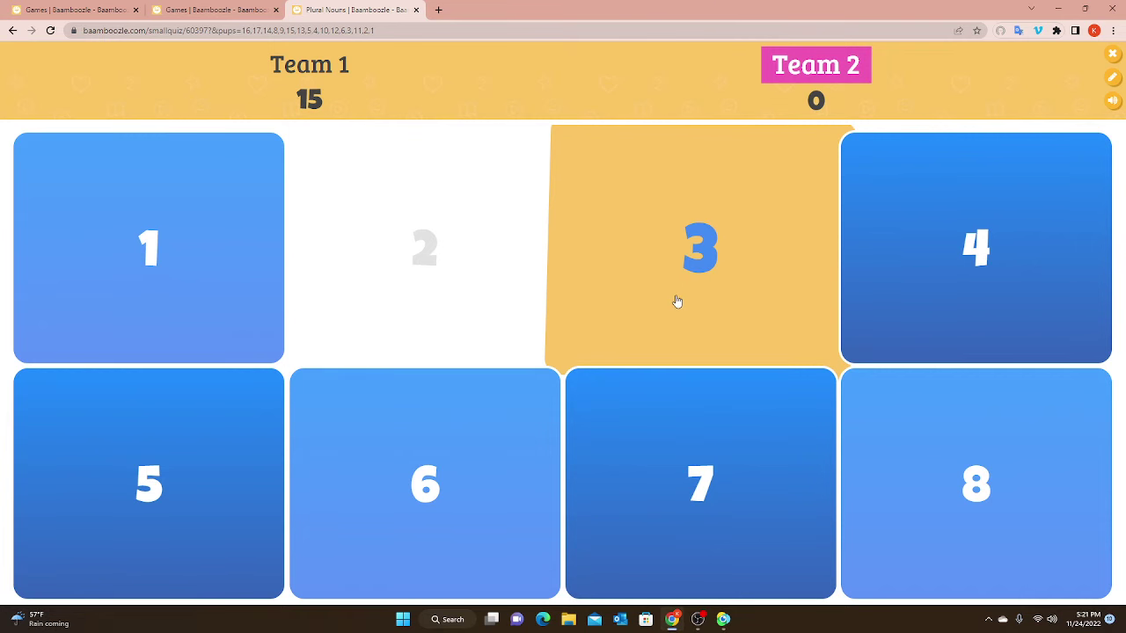
# Exit to the game preview, enable a 14-day Class PIN under Share, and close the dialog.
pyautogui.click(1115, 58)
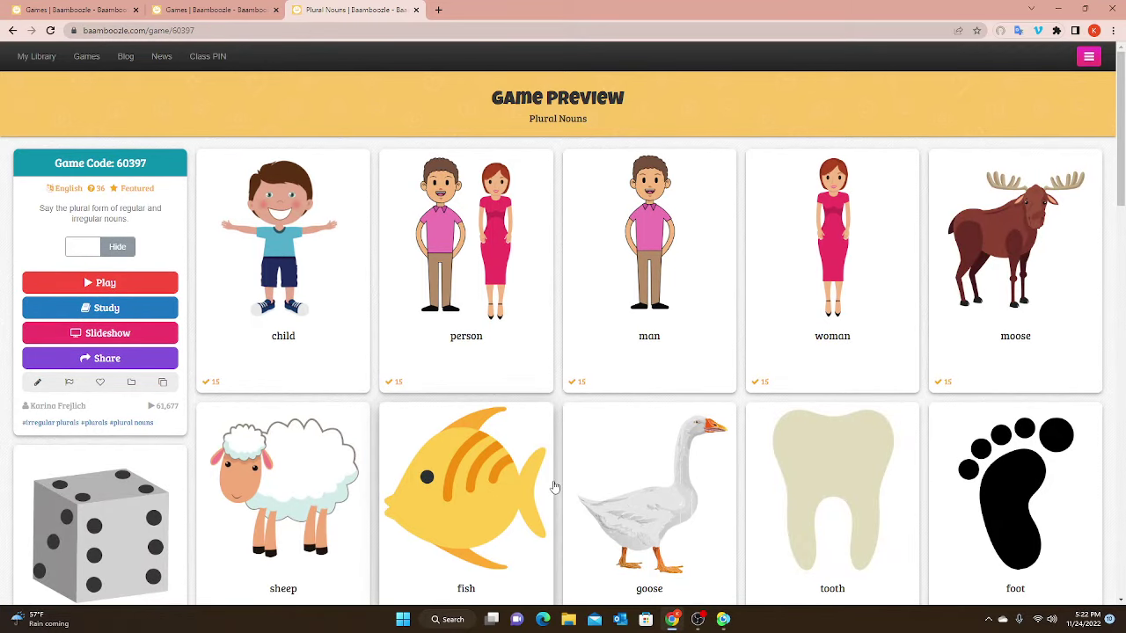
pyautogui.click(106, 358)
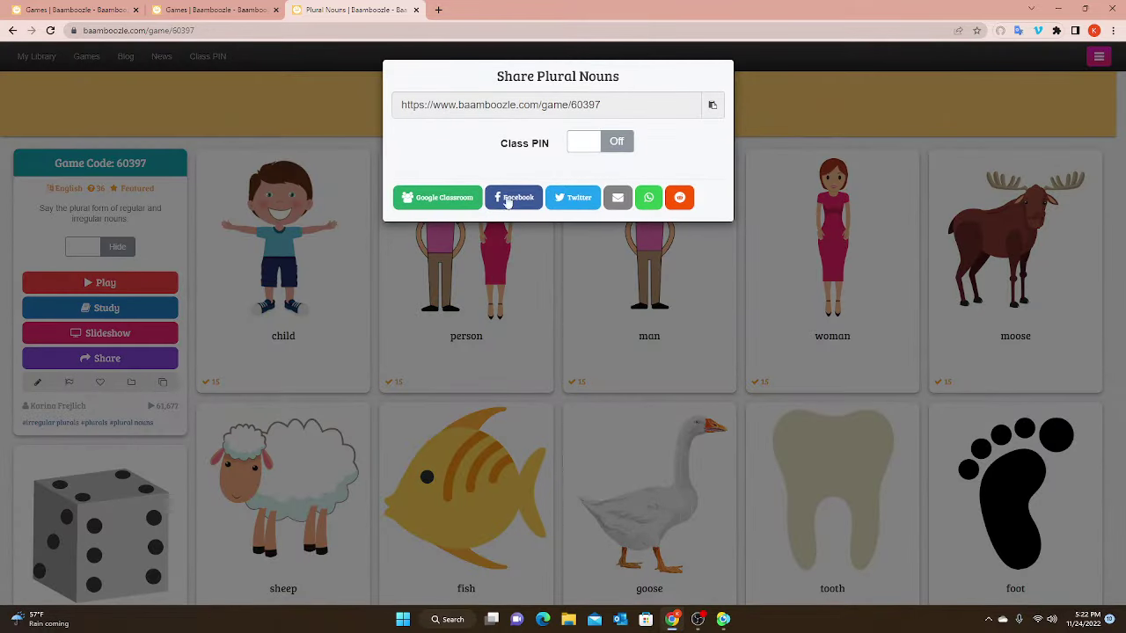
pyautogui.click(617, 142)
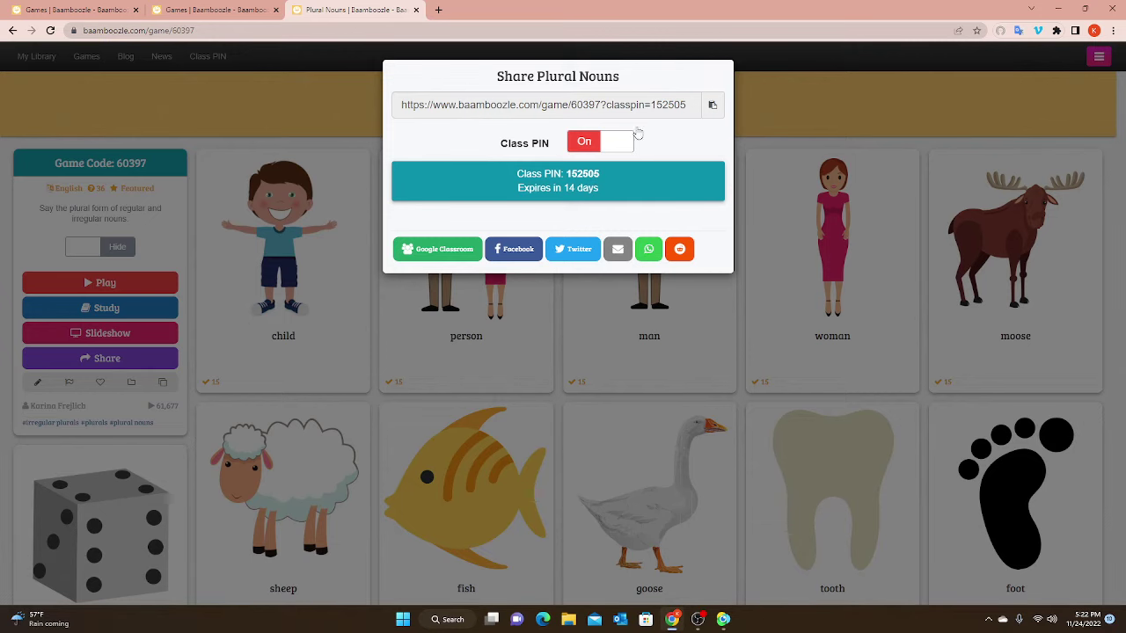
pyautogui.click(777, 124)
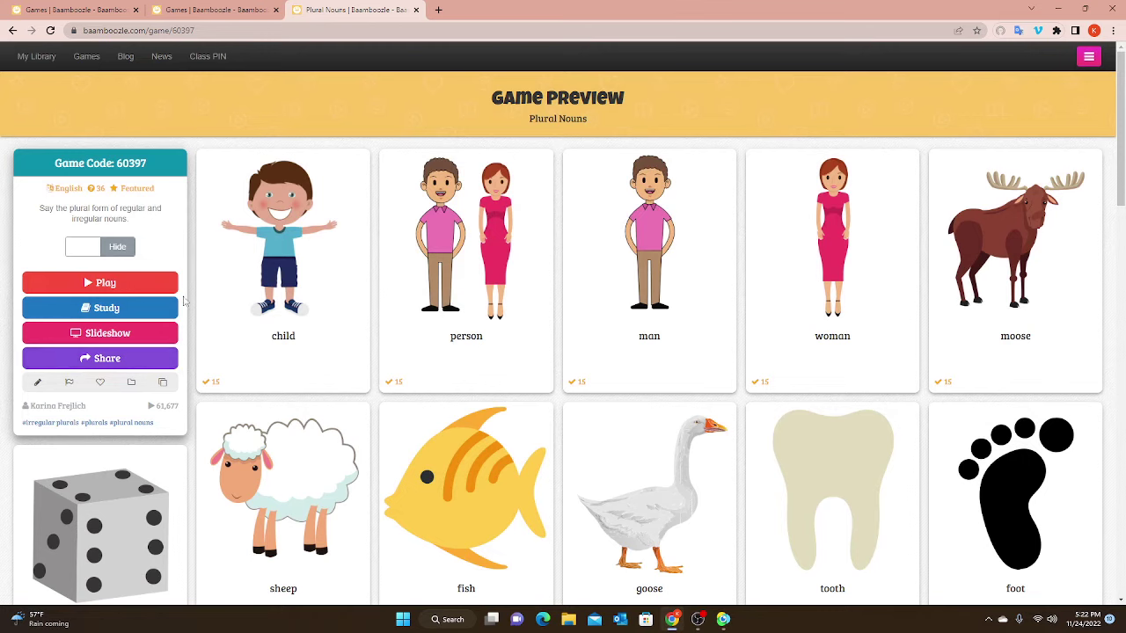
pyautogui.click(112, 314)
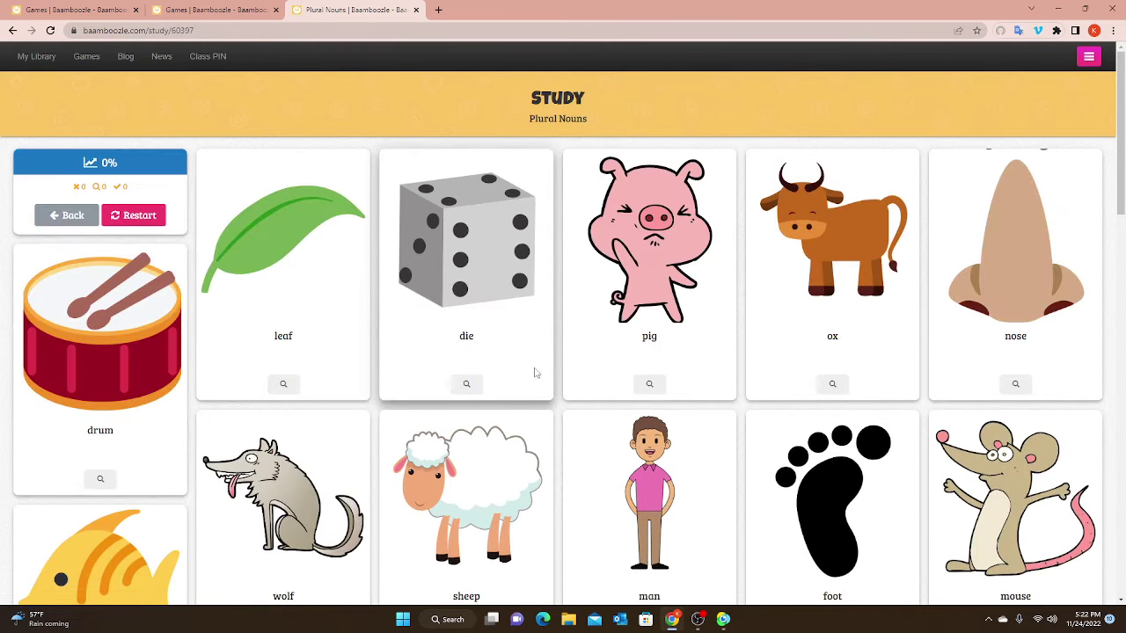
pyautogui.click(649, 383)
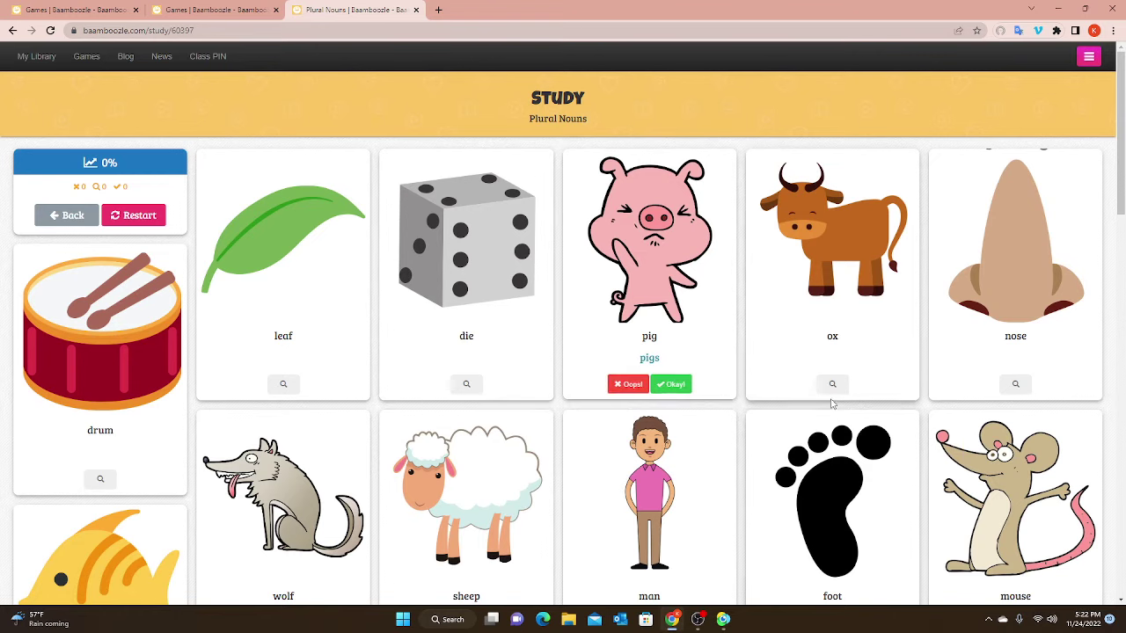
pyautogui.click(675, 387)
pyautogui.click(649, 383)
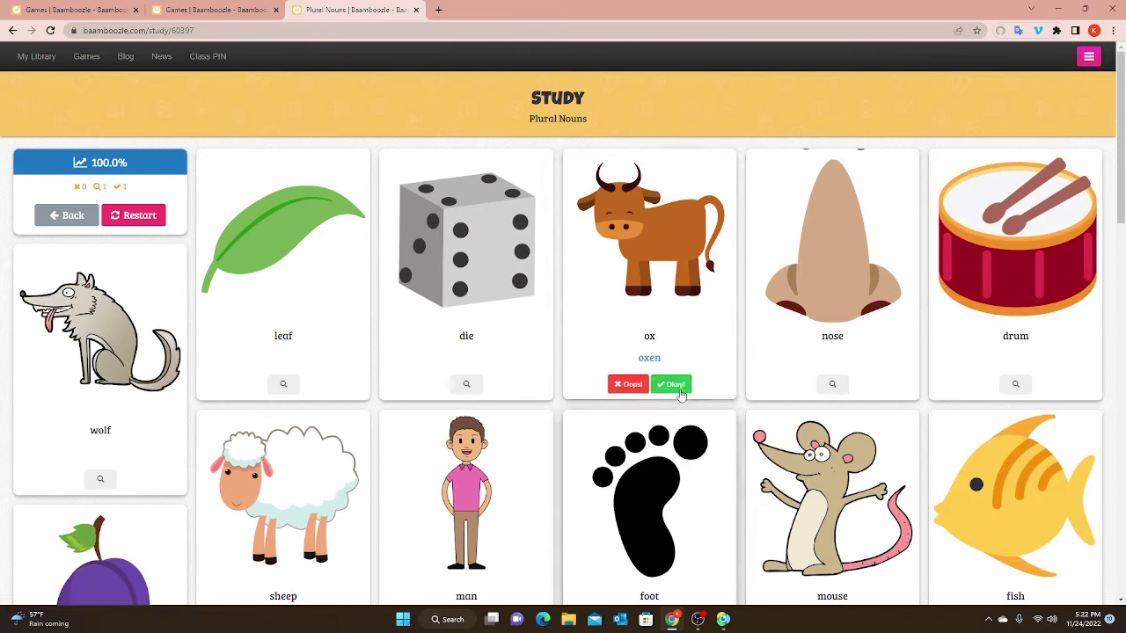
pyautogui.click(673, 384)
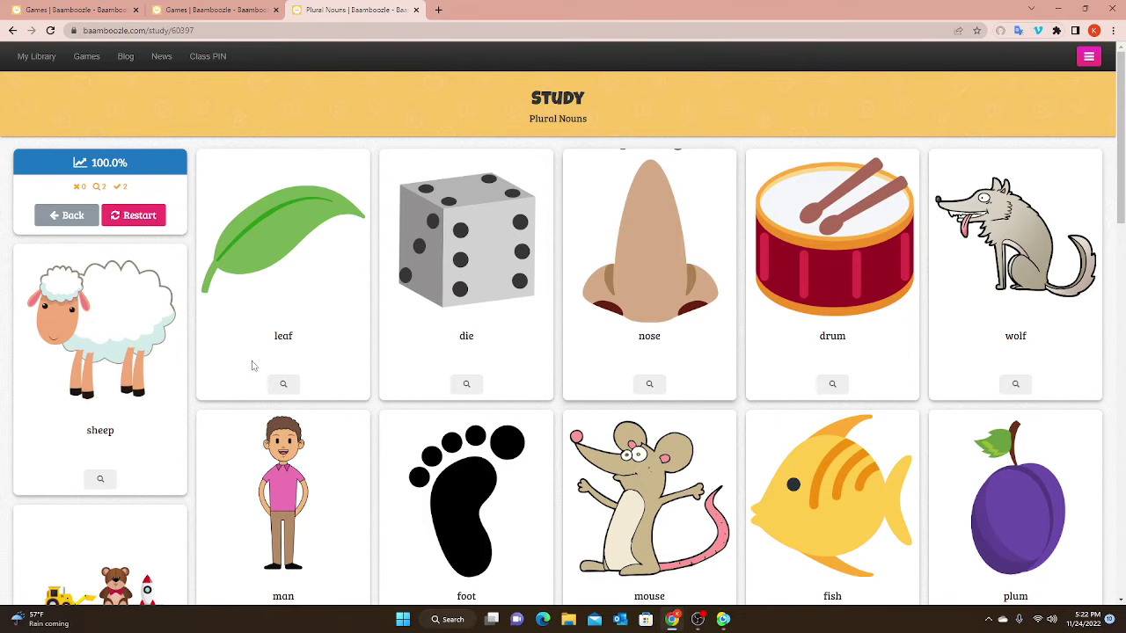
pyautogui.click(76, 220)
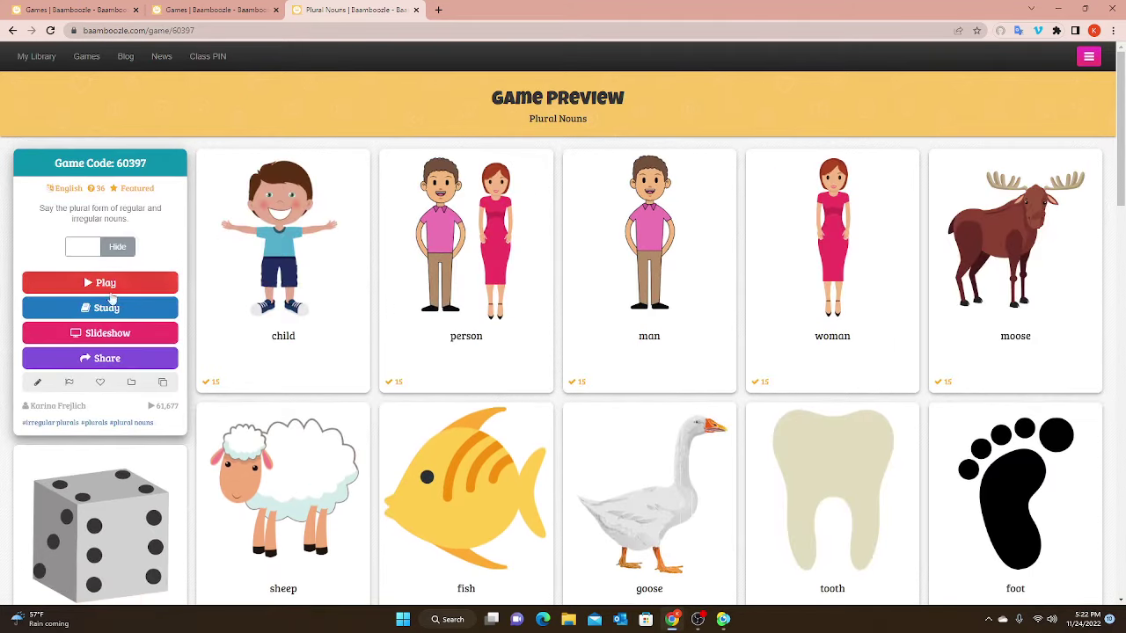
pyautogui.click(109, 341)
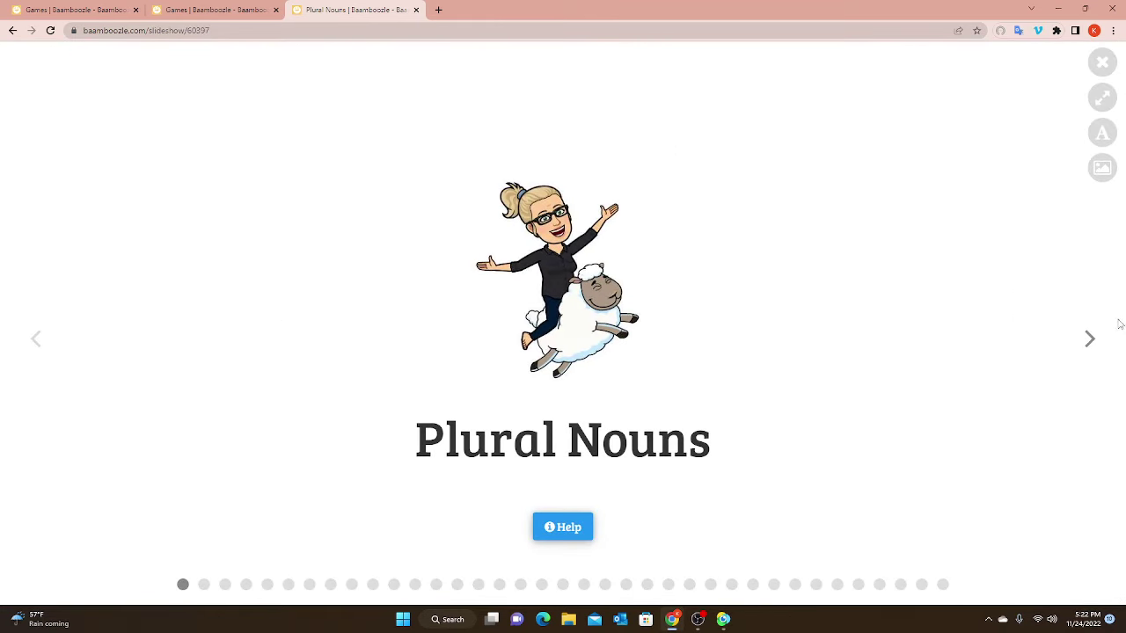
pyautogui.click(1089, 340)
pyautogui.click(1090, 341)
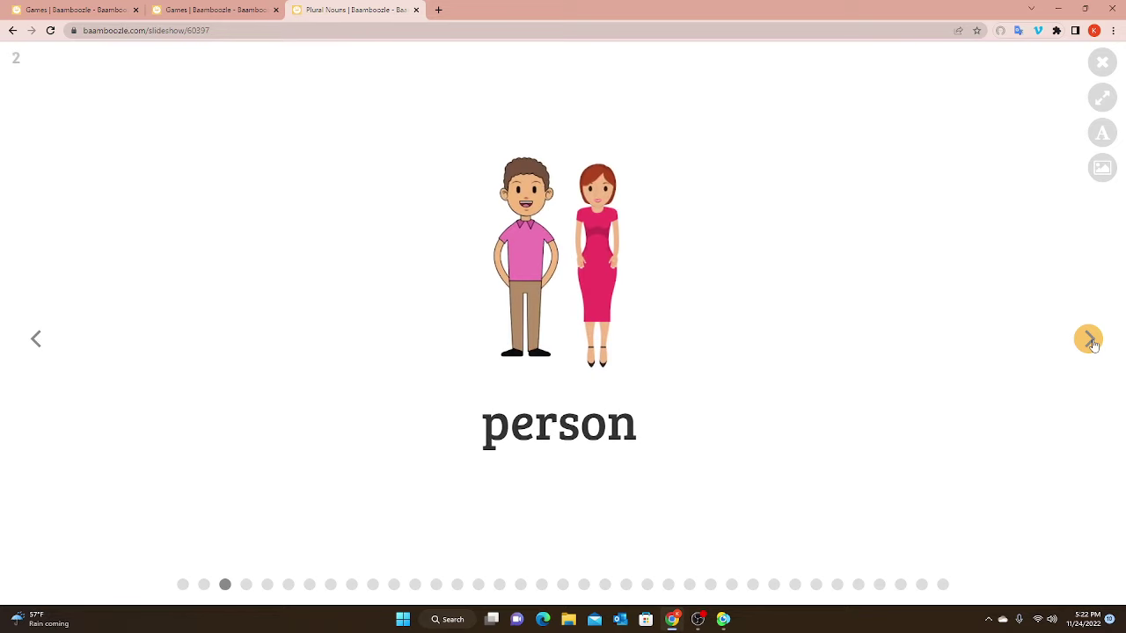
pyautogui.click(1105, 68)
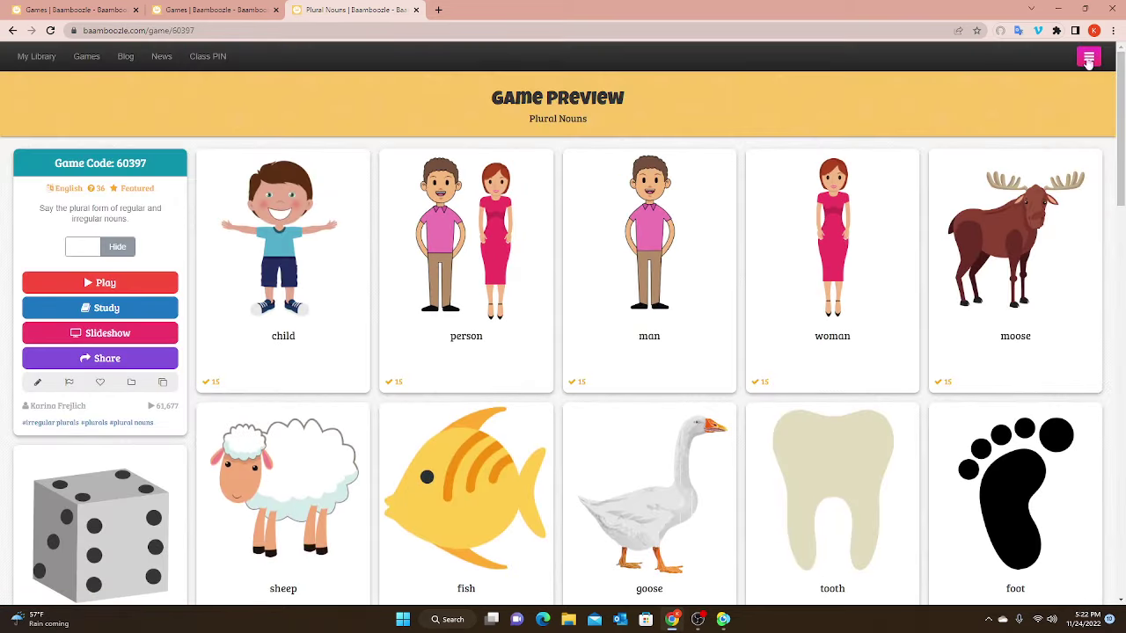
pyautogui.click(140, 284)
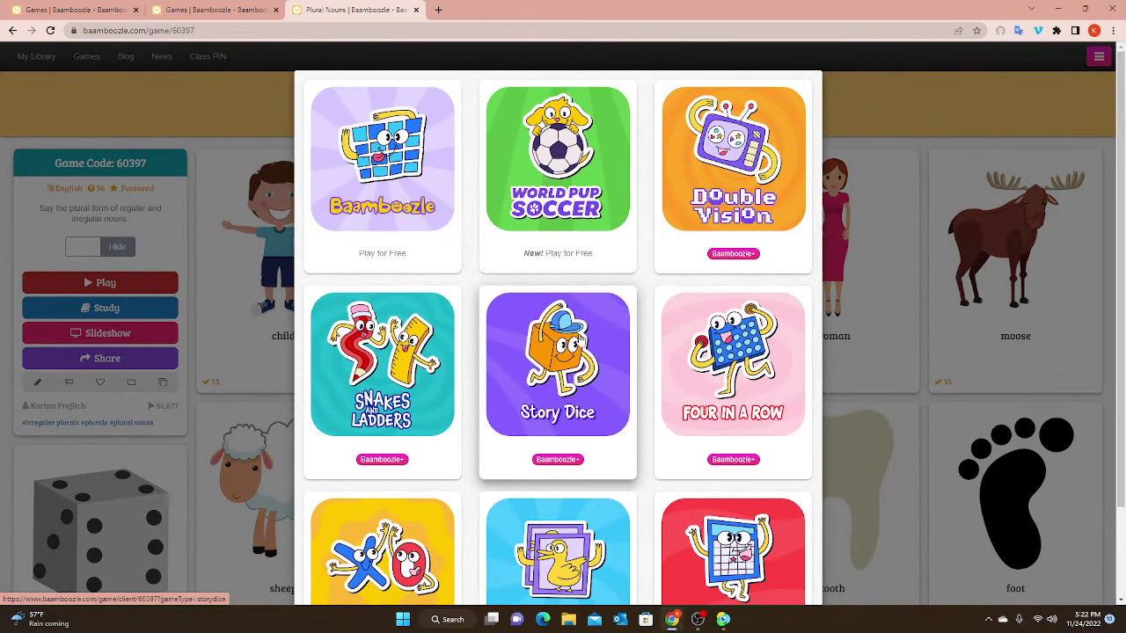
pyautogui.scroll(-1, 567, 352)
pyautogui.scroll(1, 568, 351)
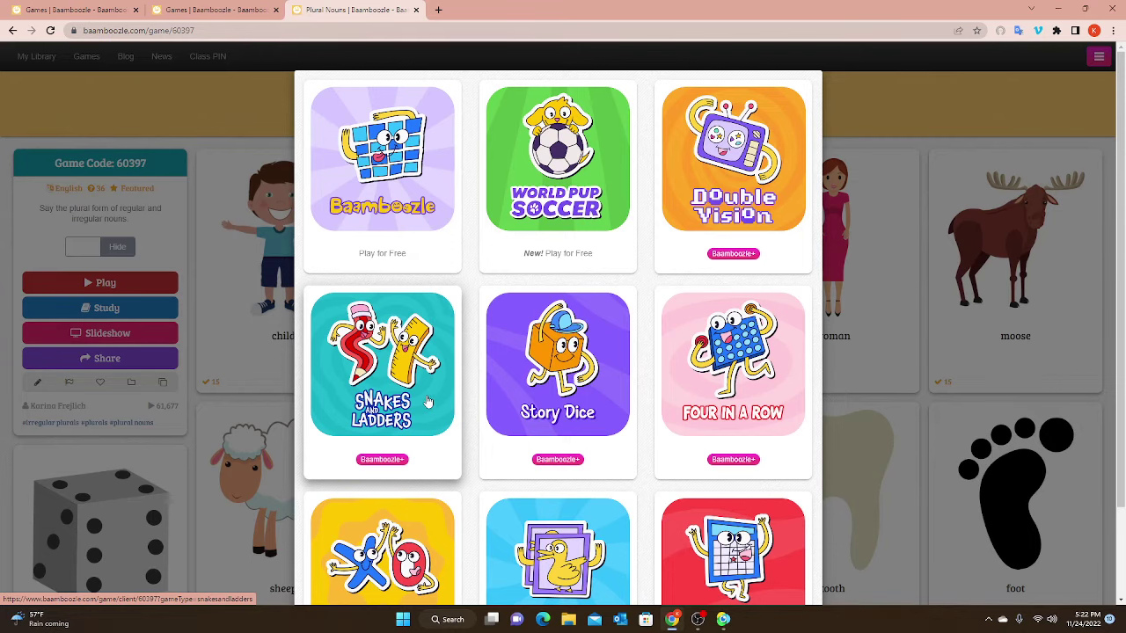
pyautogui.scroll(-2, 423, 413)
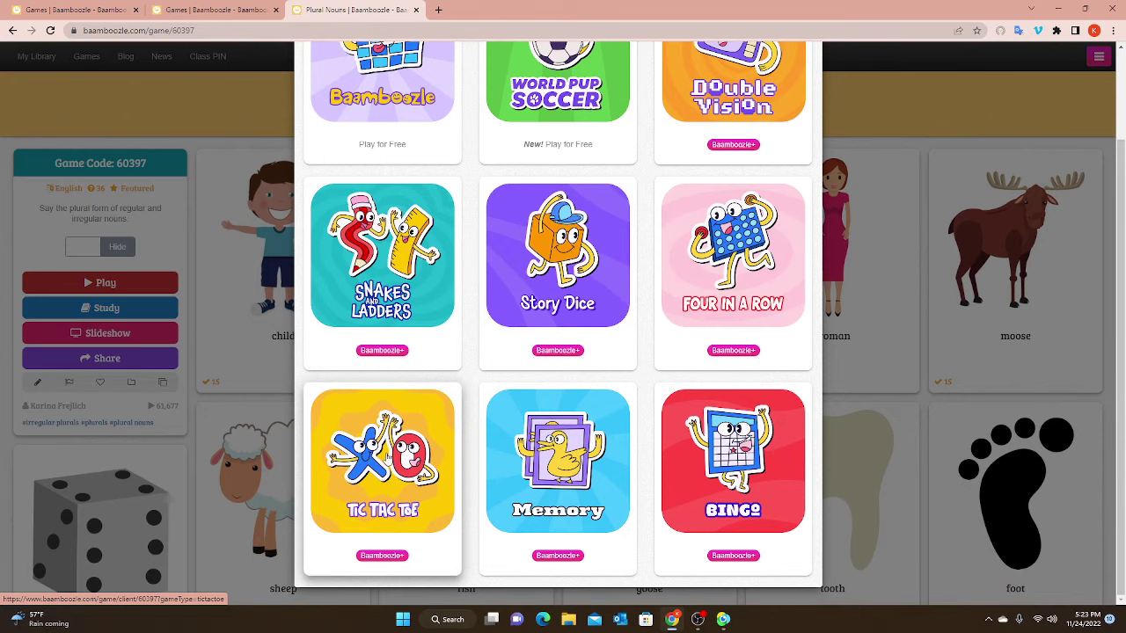
pyautogui.scroll(2, 396, 479)
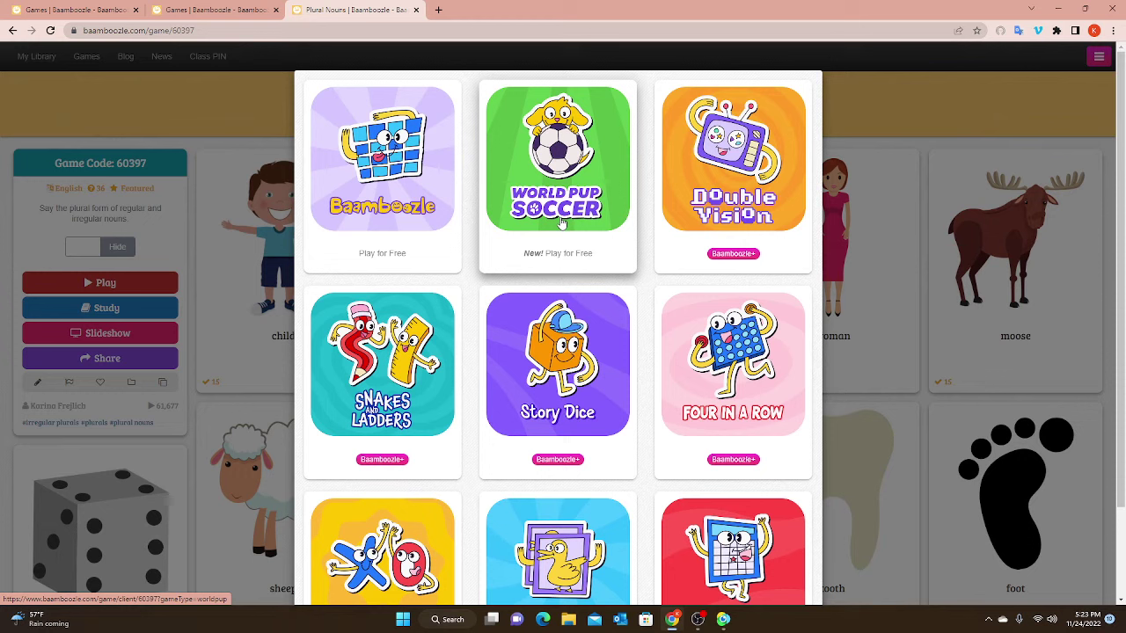
pyautogui.click(874, 115)
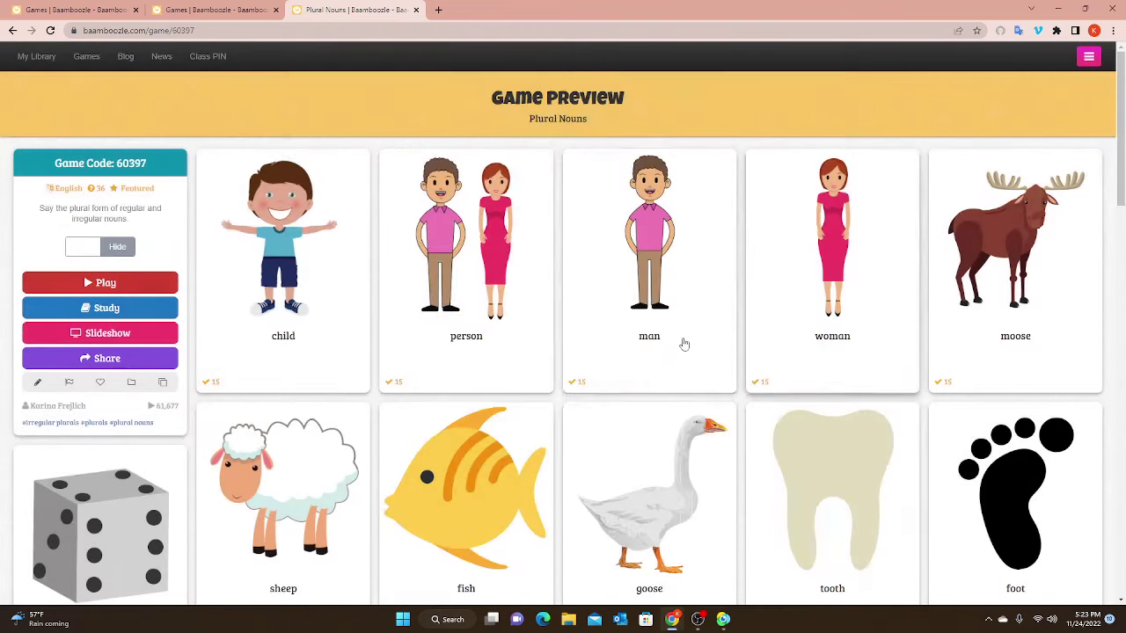
# Open the Pricing page and review the Basic, Yearly $4.99 and Monthly $7.99 plans.
pyautogui.click(1088, 58)
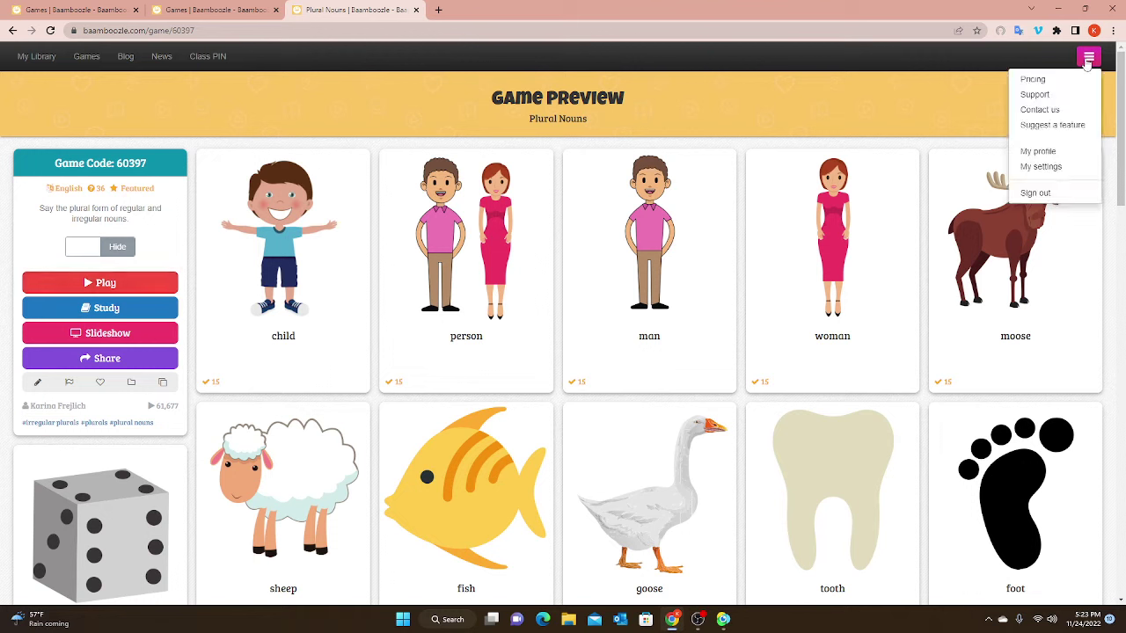
pyautogui.click(1037, 81)
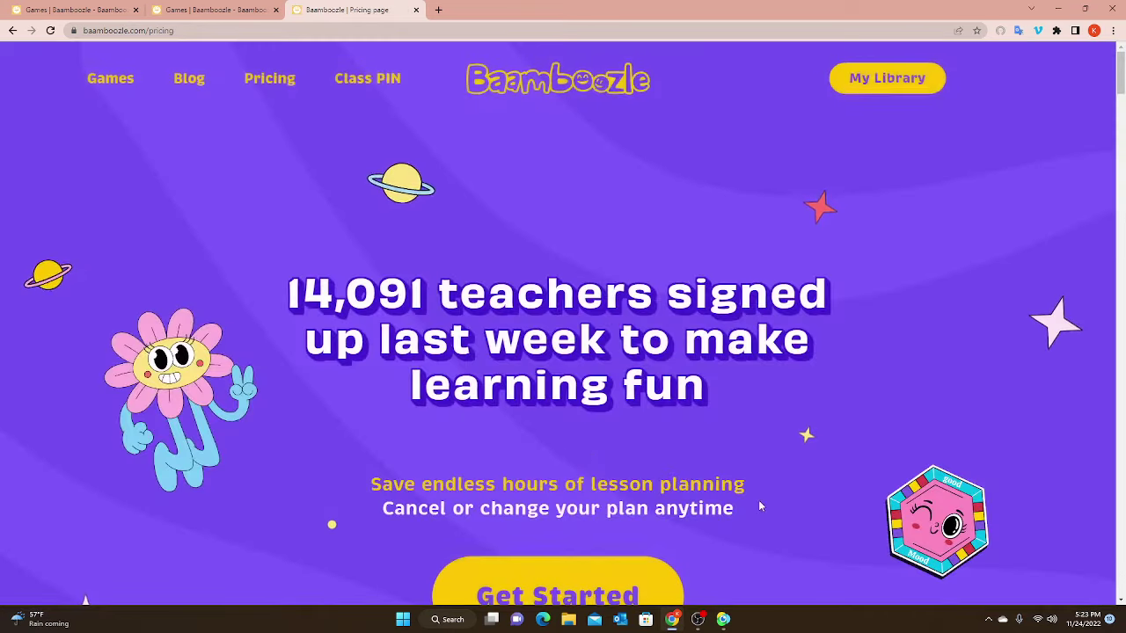
pyautogui.scroll(-3, 761, 505)
pyautogui.scroll(-8, 761, 504)
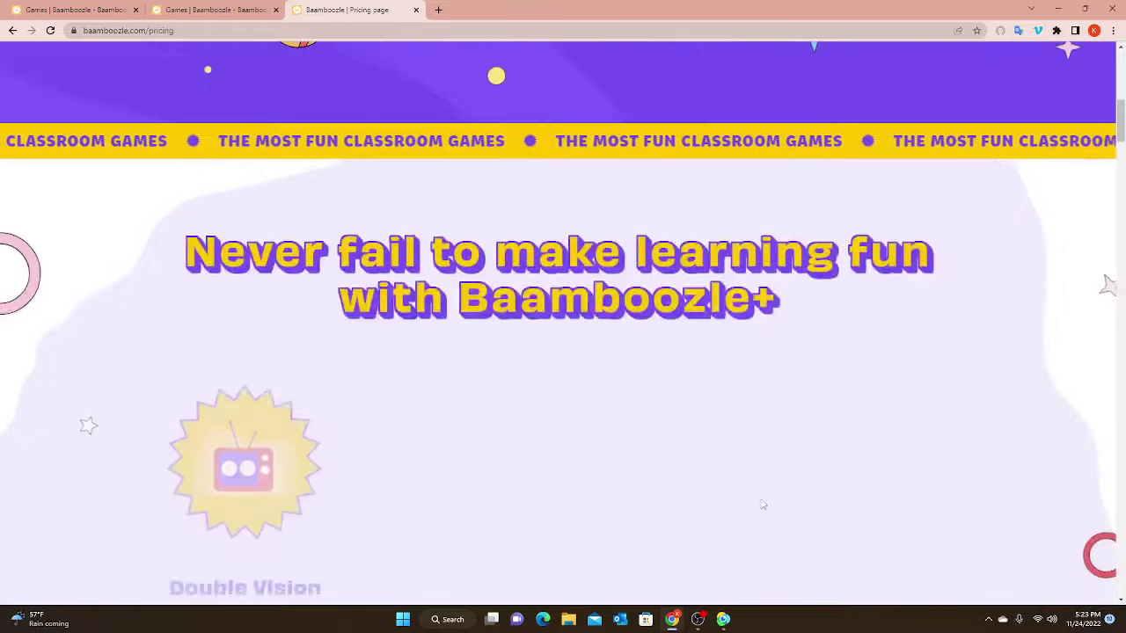
pyautogui.scroll(-7, 764, 503)
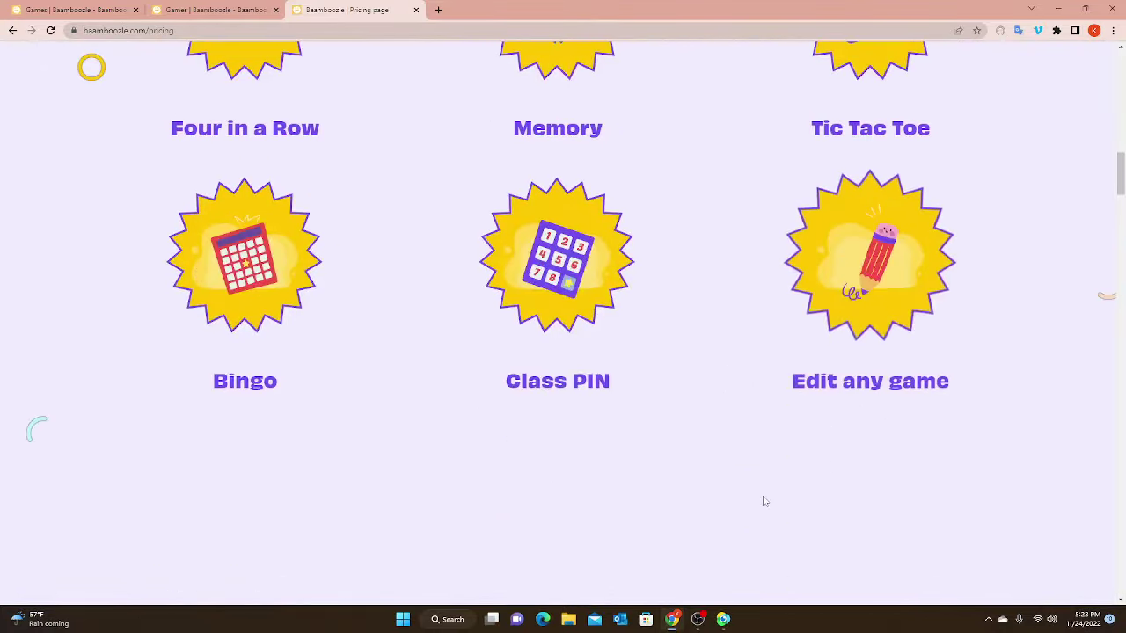
pyautogui.scroll(-8, 764, 501)
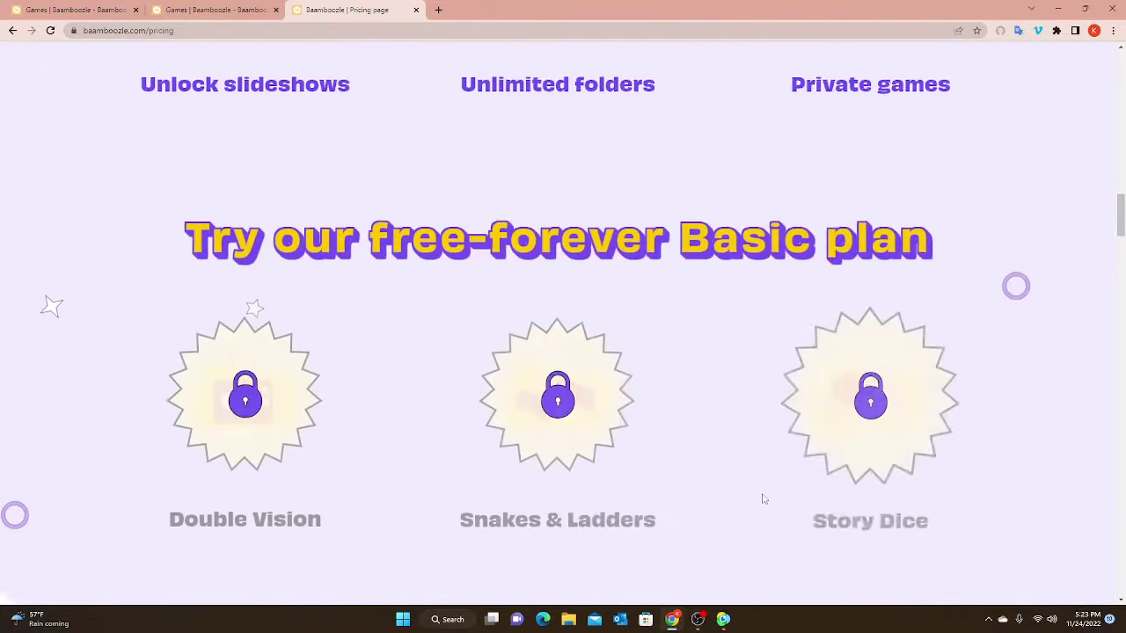
pyautogui.scroll(-10, 763, 499)
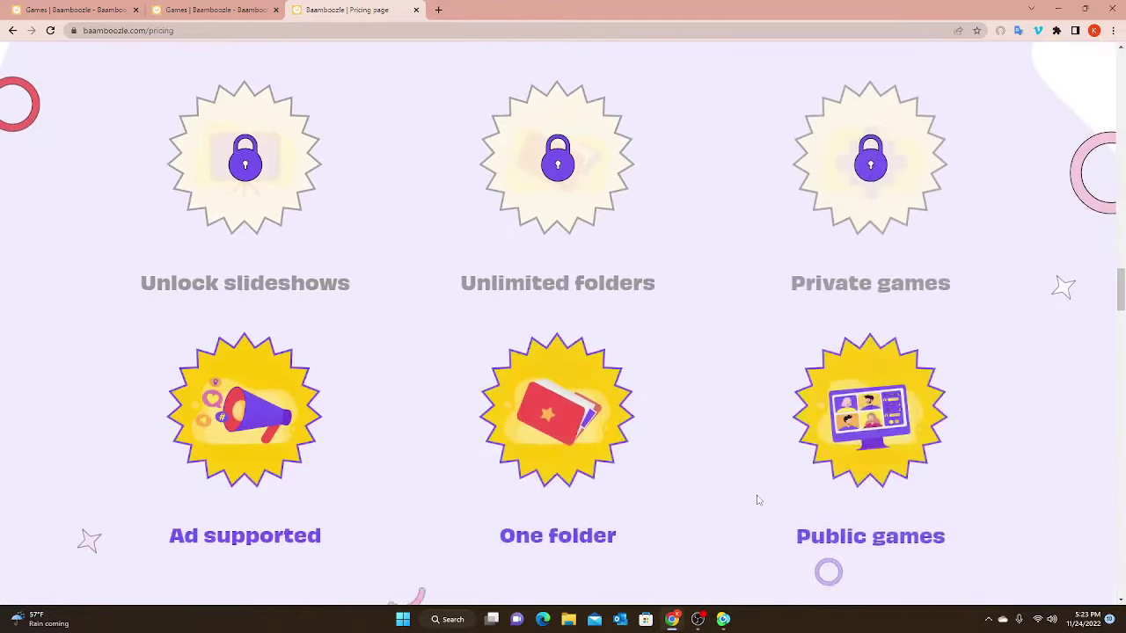
pyautogui.scroll(2, 753, 498)
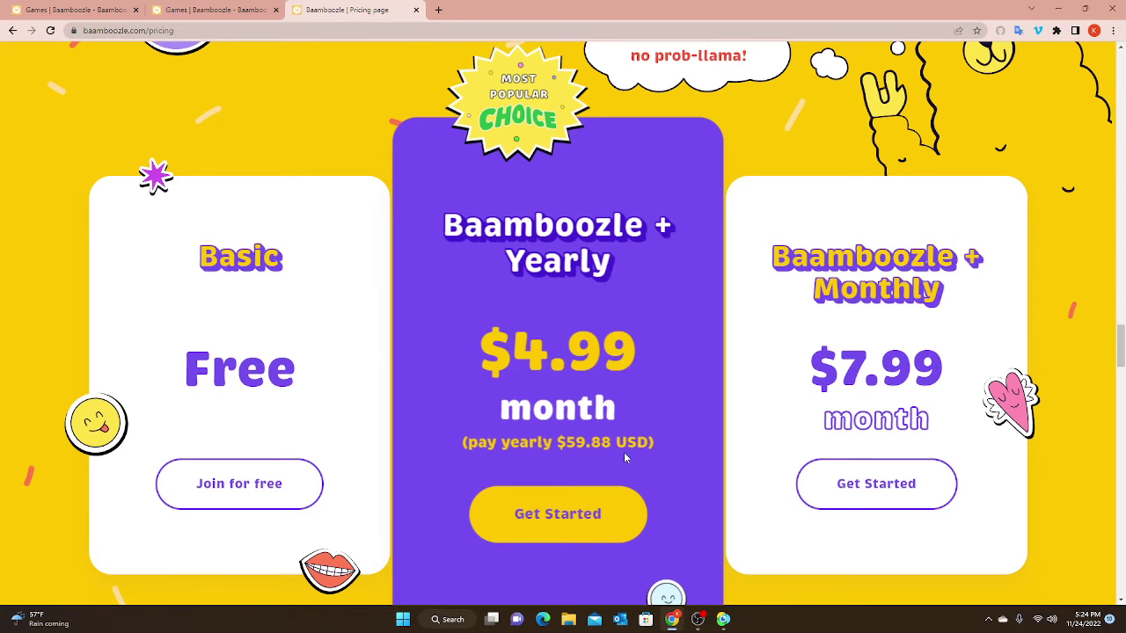
pyautogui.scroll(8, 522, 363)
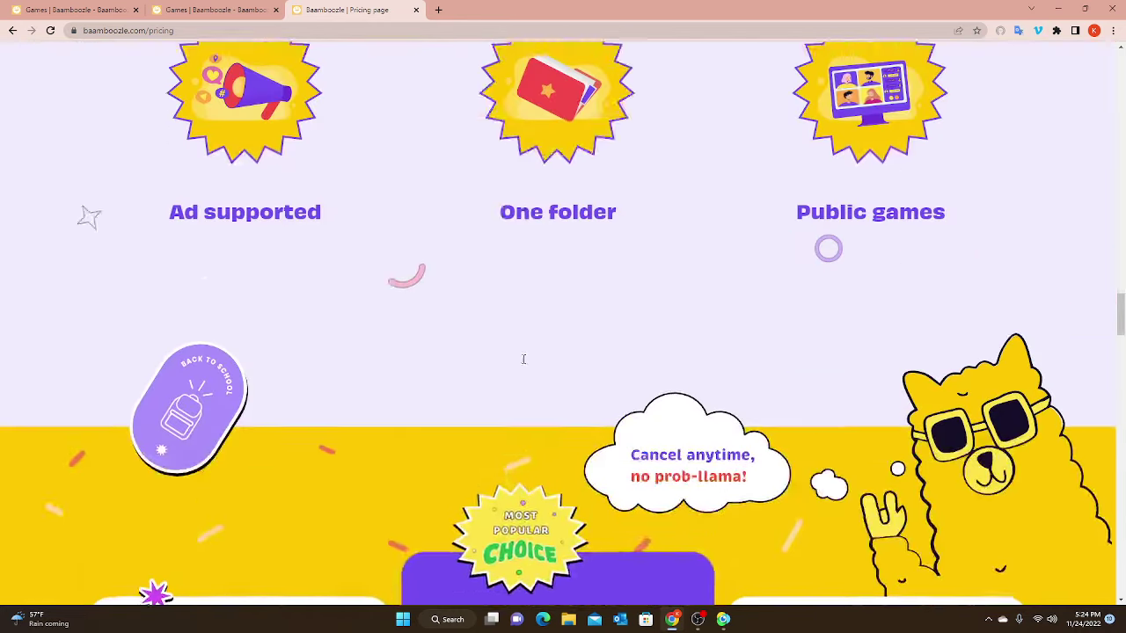
pyautogui.scroll(15, 522, 363)
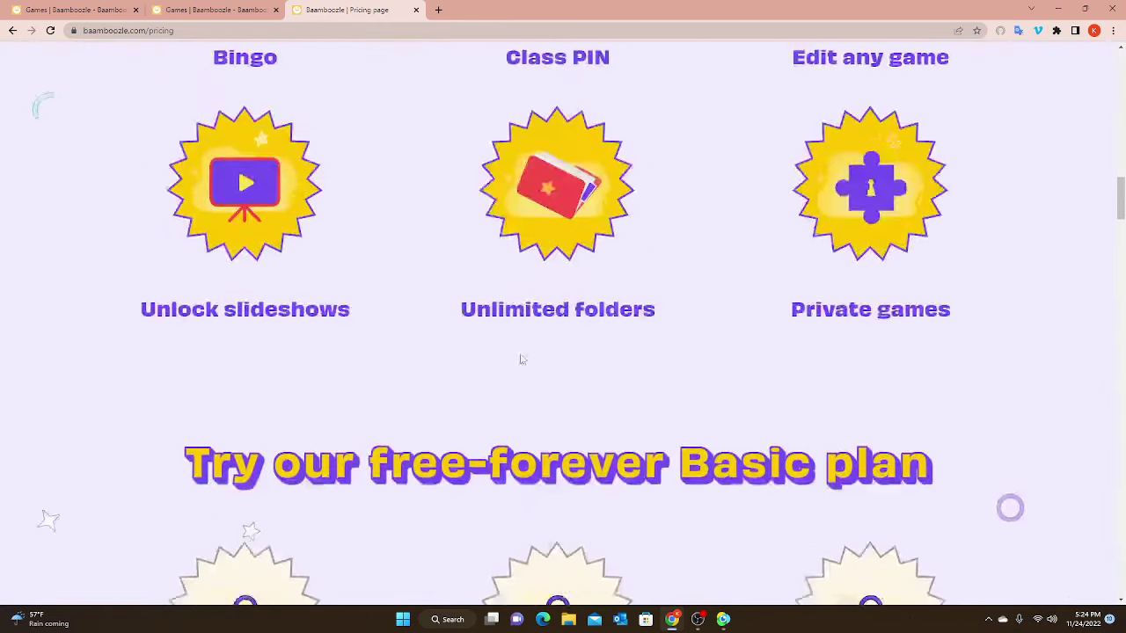
pyautogui.scroll(10, 518, 359)
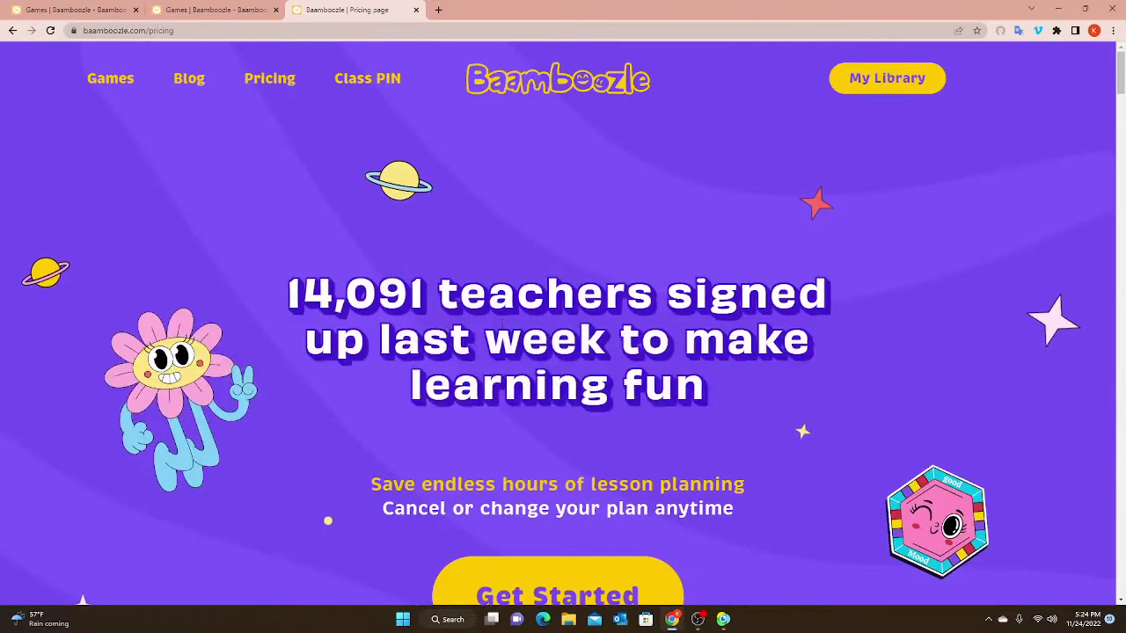